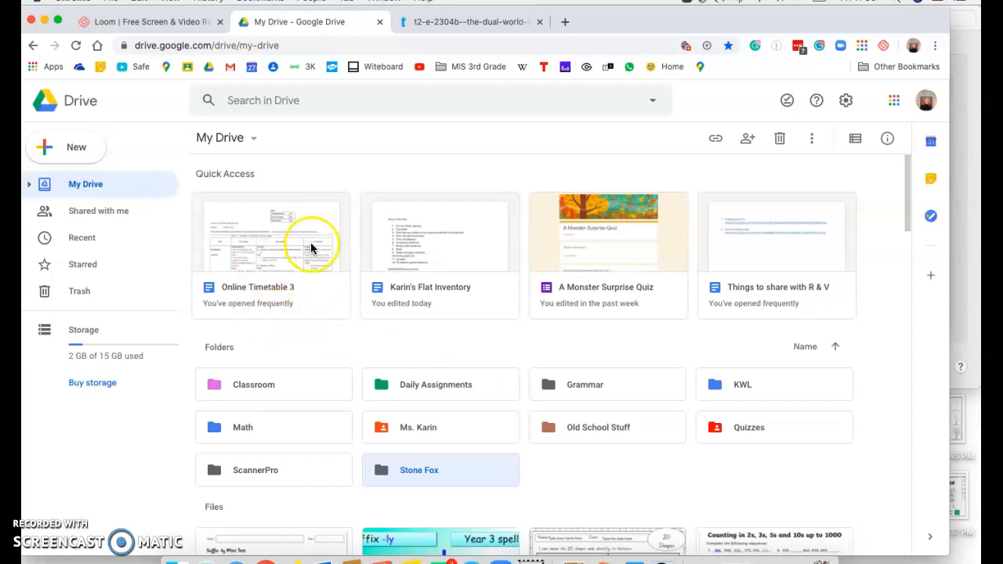
# Open the April 30 3K Daily Assignment Sheet from the Daily Assignments folder.
pyautogui.click(282, 250)
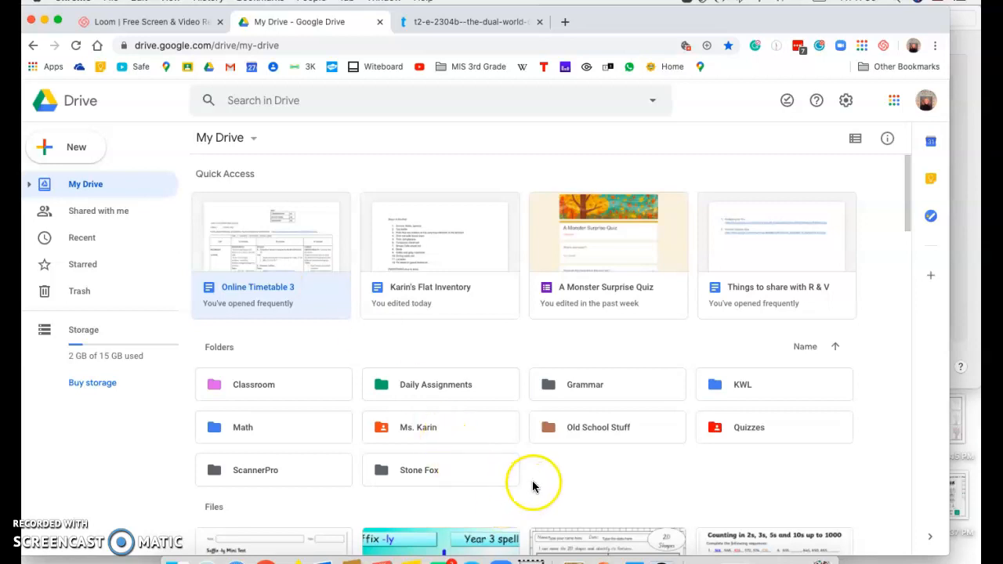
pyautogui.doubleClick(444, 385)
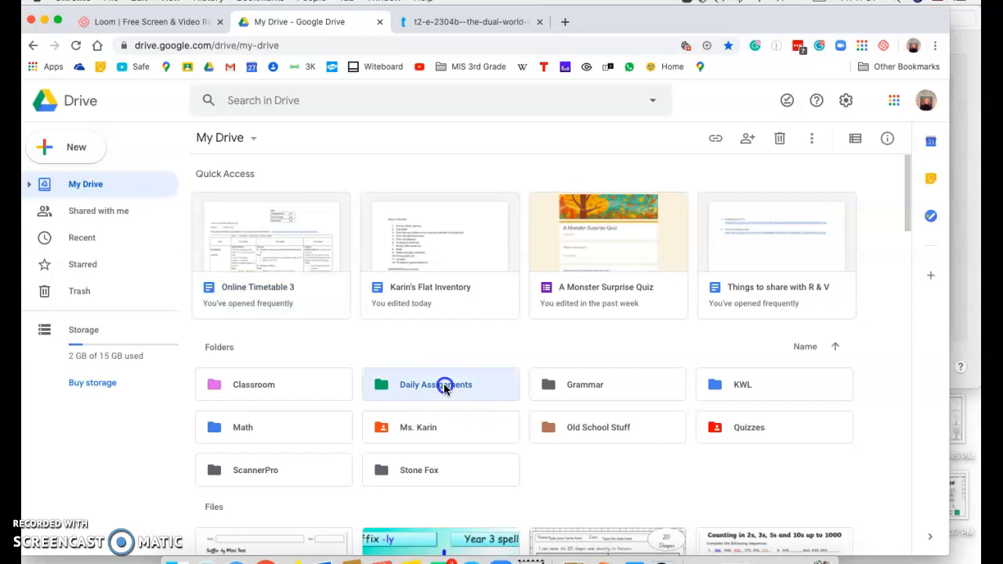
pyautogui.scroll(-1, 443, 383)
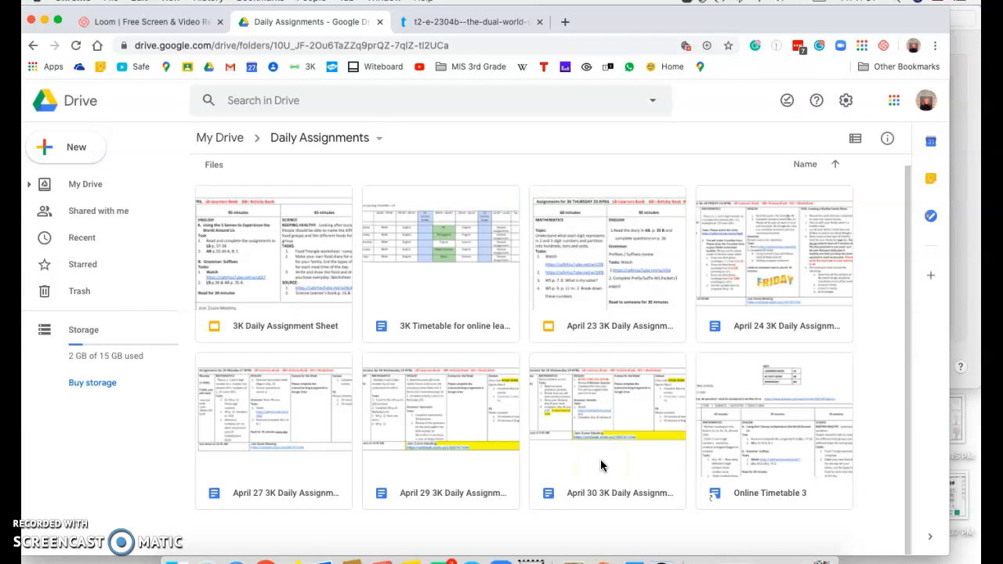
pyautogui.click(600, 464)
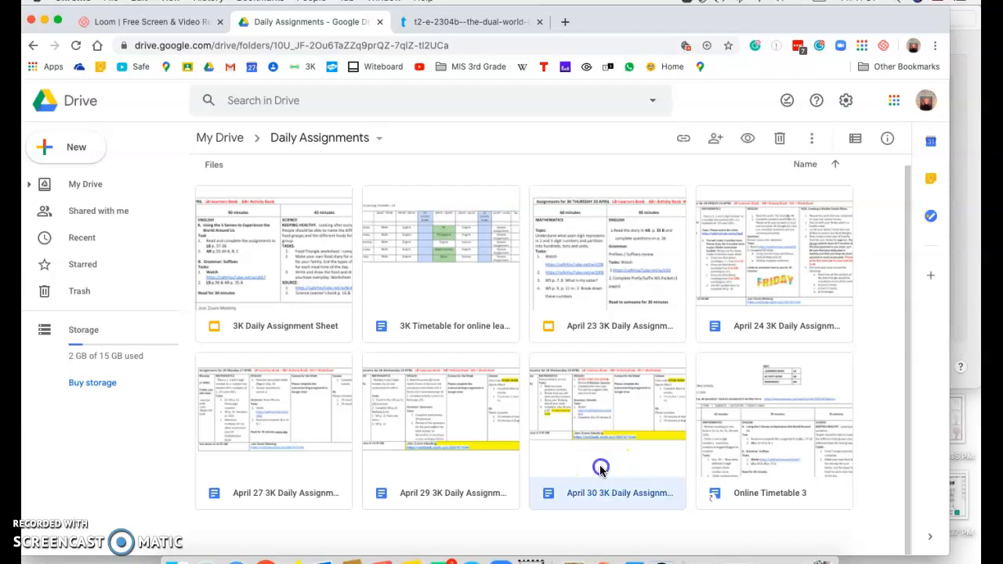
pyautogui.doubleClick(600, 468)
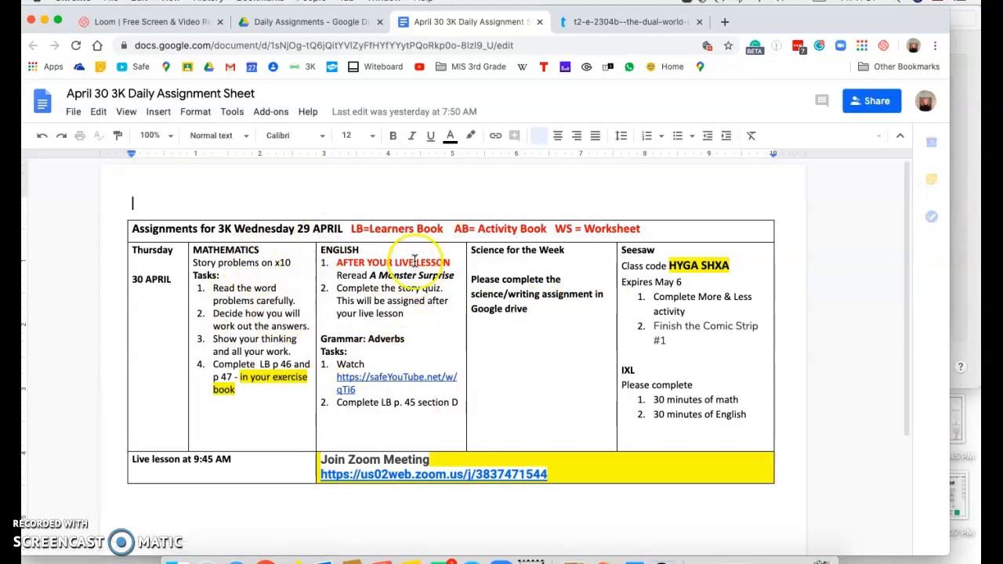
# Open Online Timetable 3 from the Daily Assignments folder and review its daily plans through the 4 to 7 May entries.
pyautogui.click(324, 23)
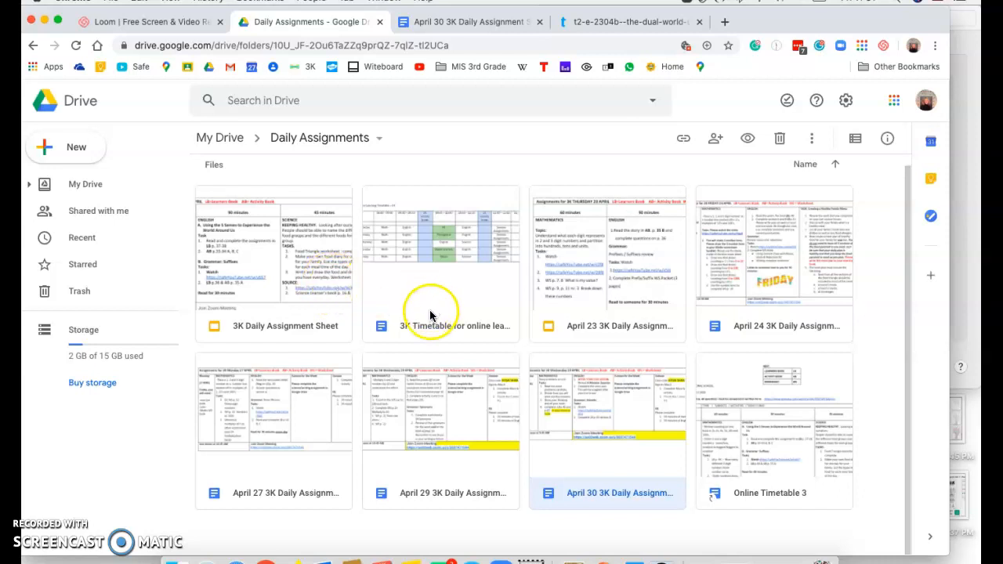
pyautogui.doubleClick(752, 436)
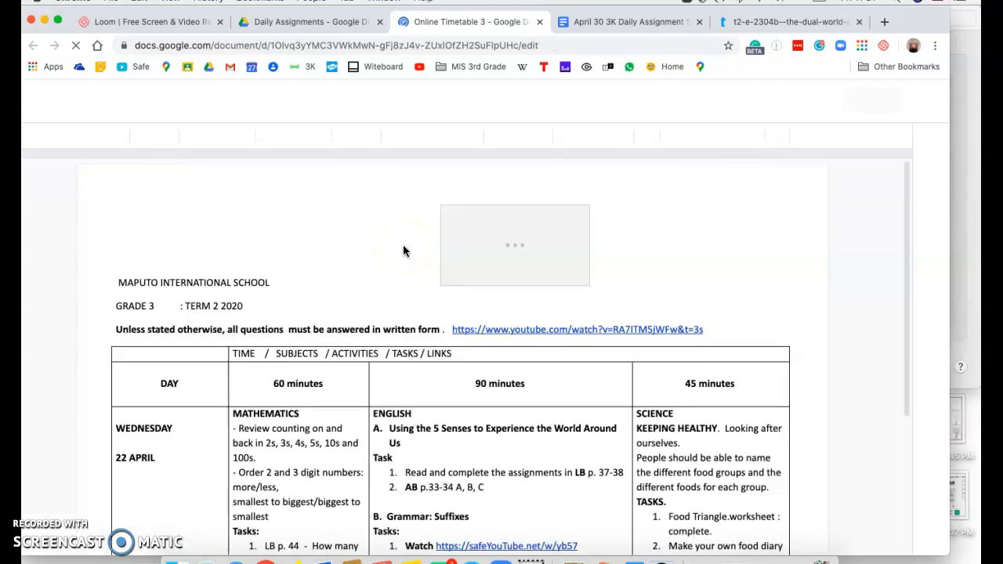
pyautogui.scroll(-5, 445, 314)
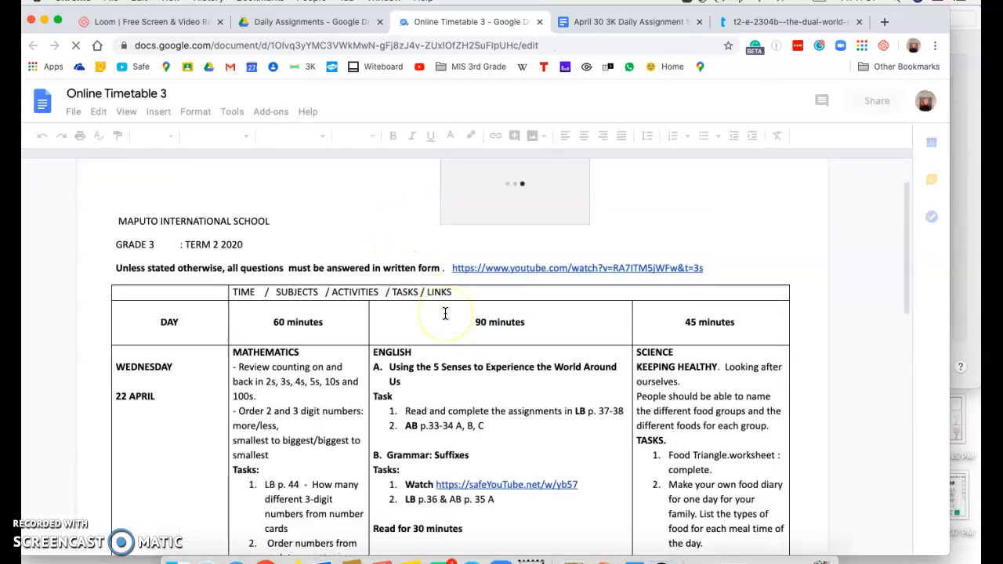
pyautogui.scroll(-13, 445, 313)
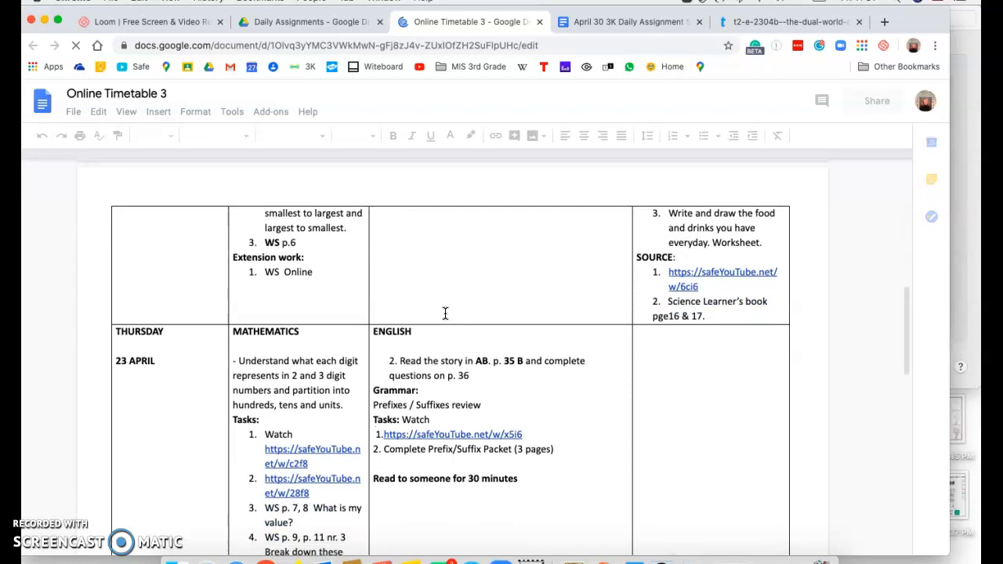
pyautogui.scroll(-3, 445, 313)
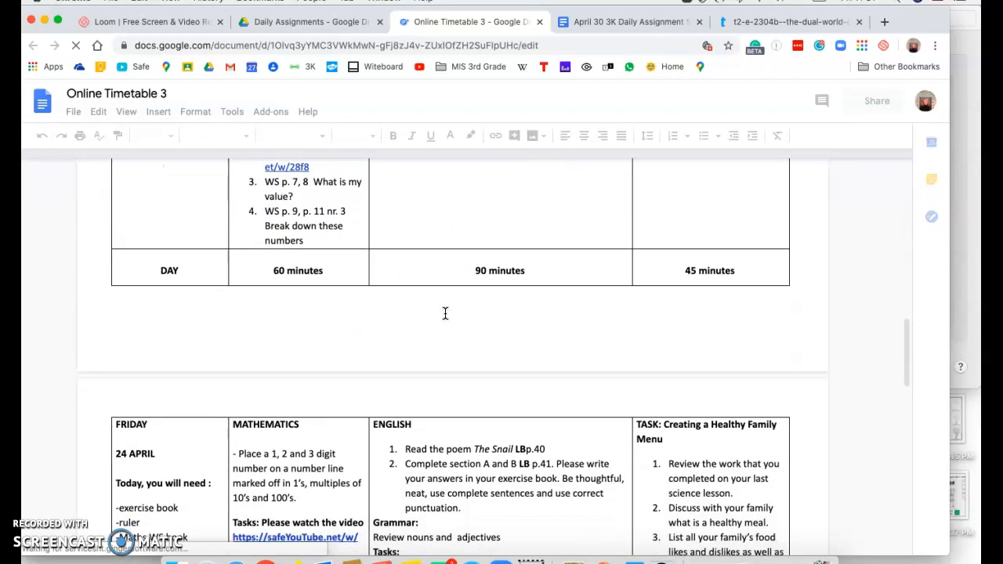
pyautogui.scroll(-20, 445, 313)
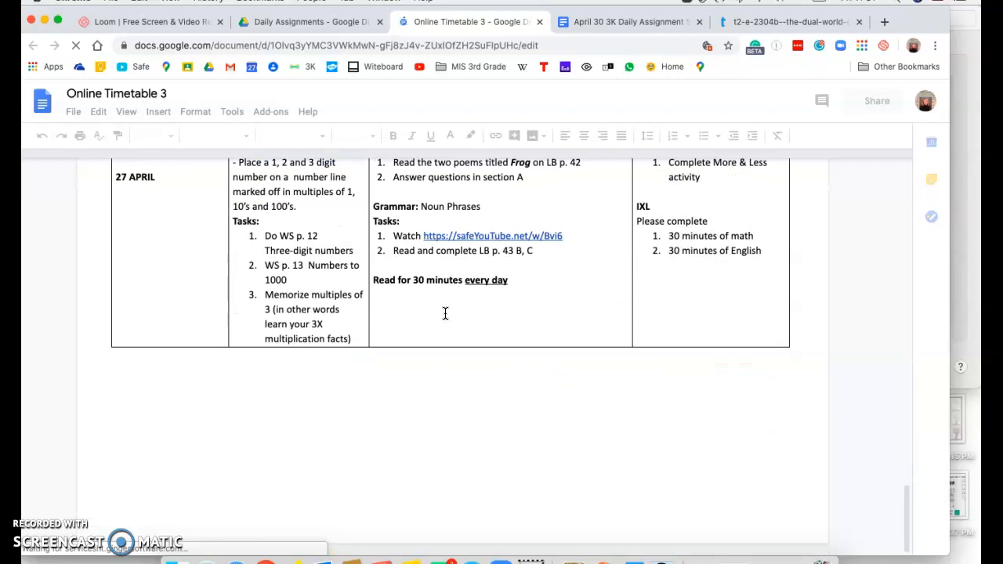
pyautogui.scroll(-8, 445, 313)
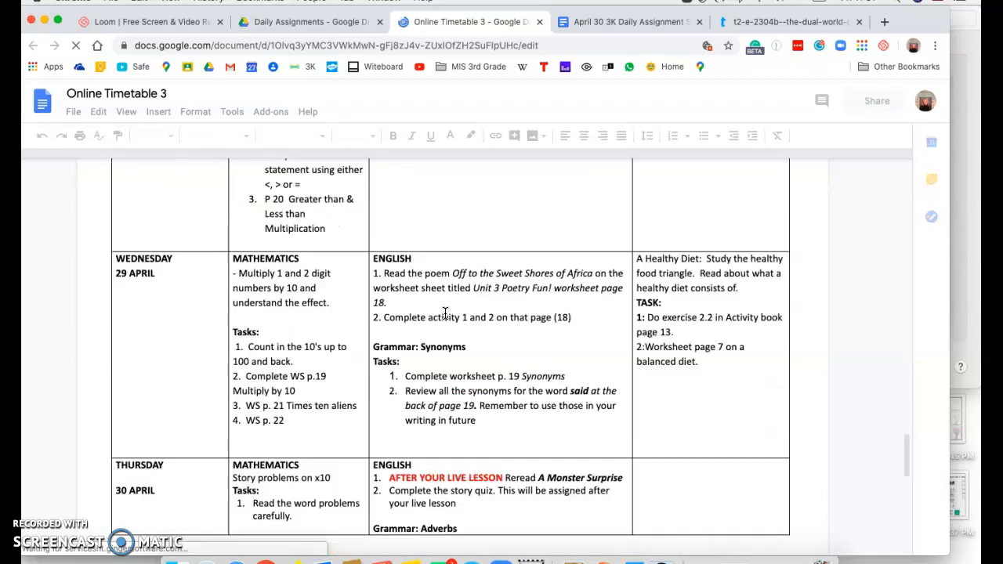
pyautogui.scroll(-15, 445, 313)
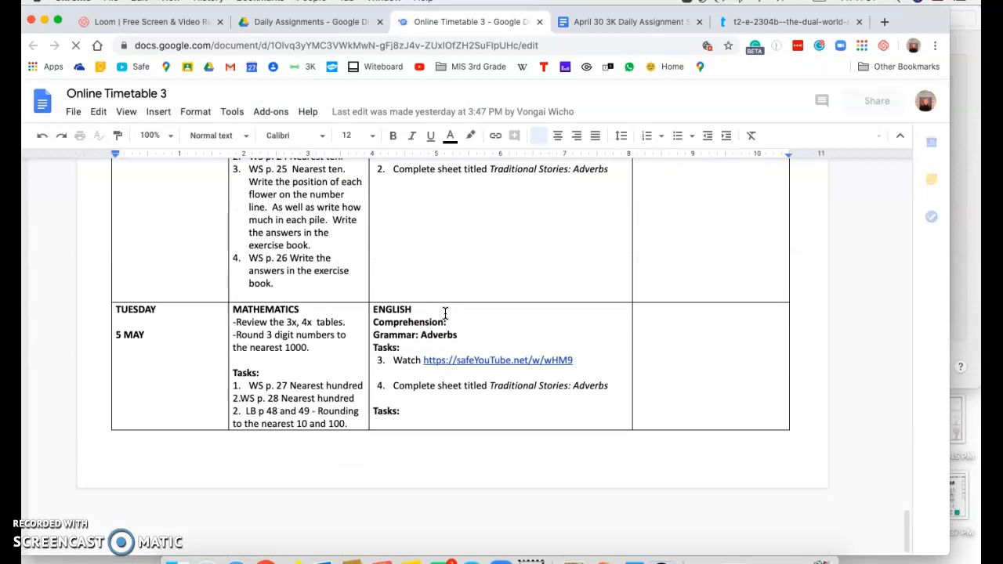
pyautogui.scroll(-3, 445, 313)
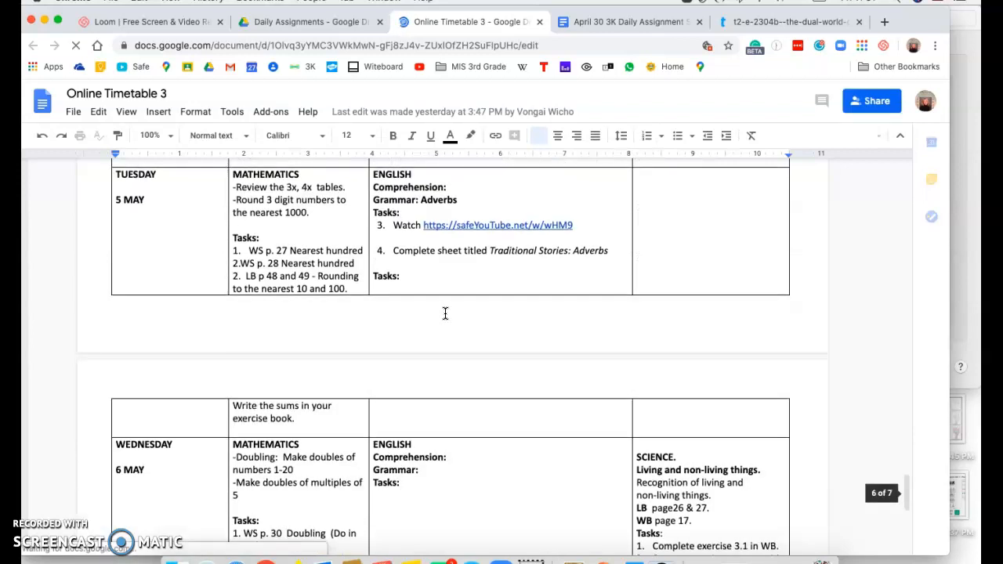
pyautogui.scroll(-3, 445, 313)
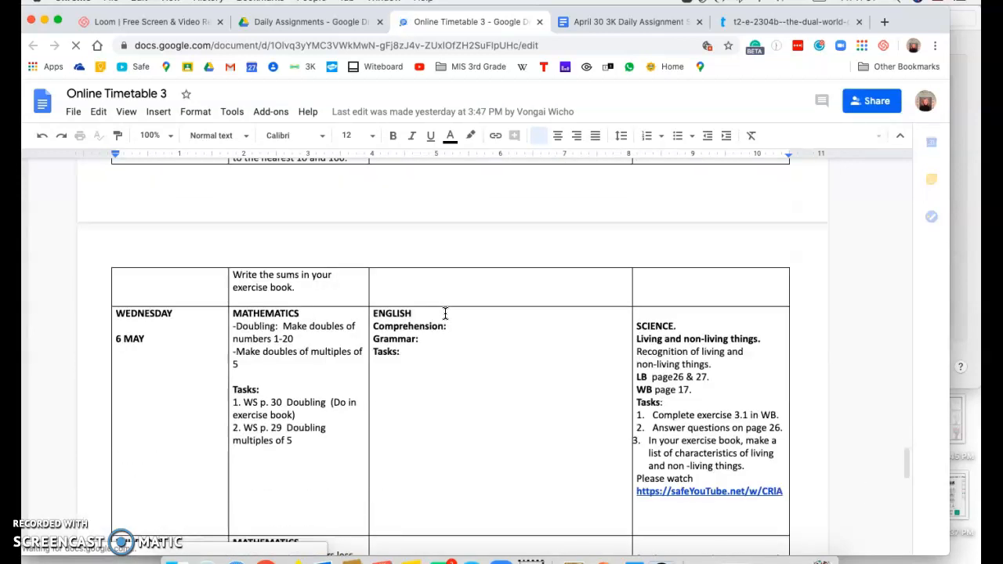
pyautogui.scroll(-5, 444, 313)
pyautogui.scroll(2, 445, 313)
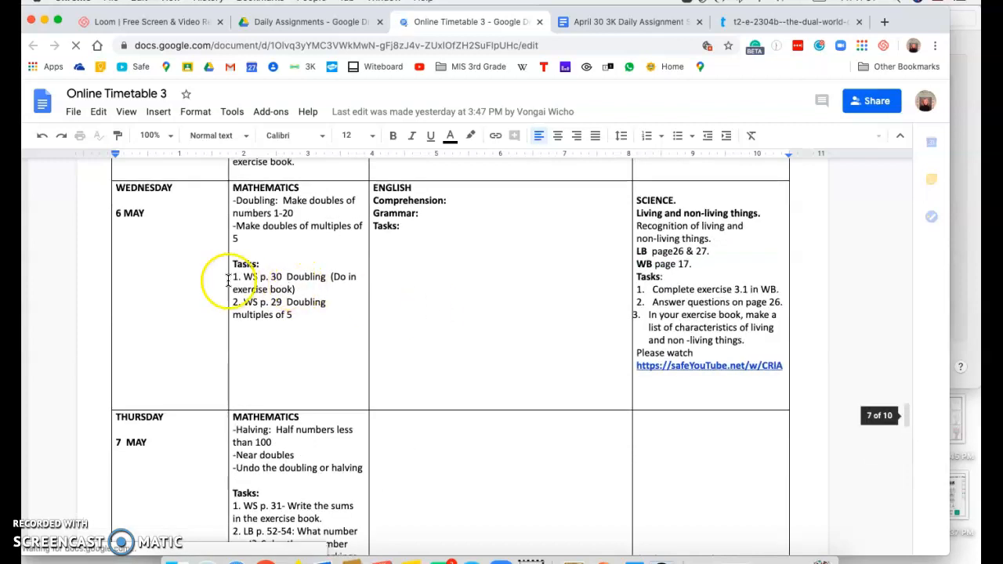
pyautogui.scroll(3, 209, 259)
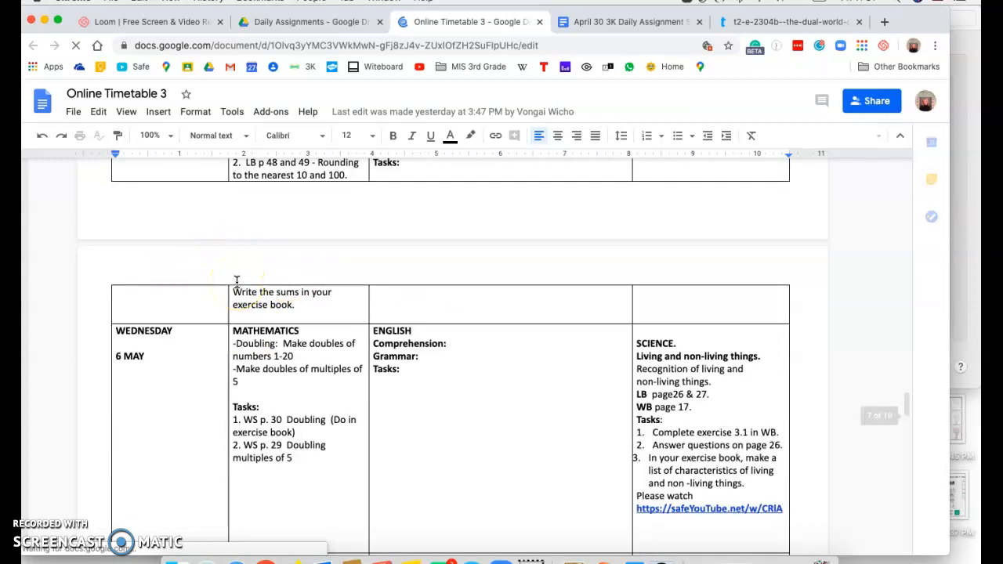
pyautogui.scroll(-2, 236, 280)
pyautogui.scroll(12, 236, 282)
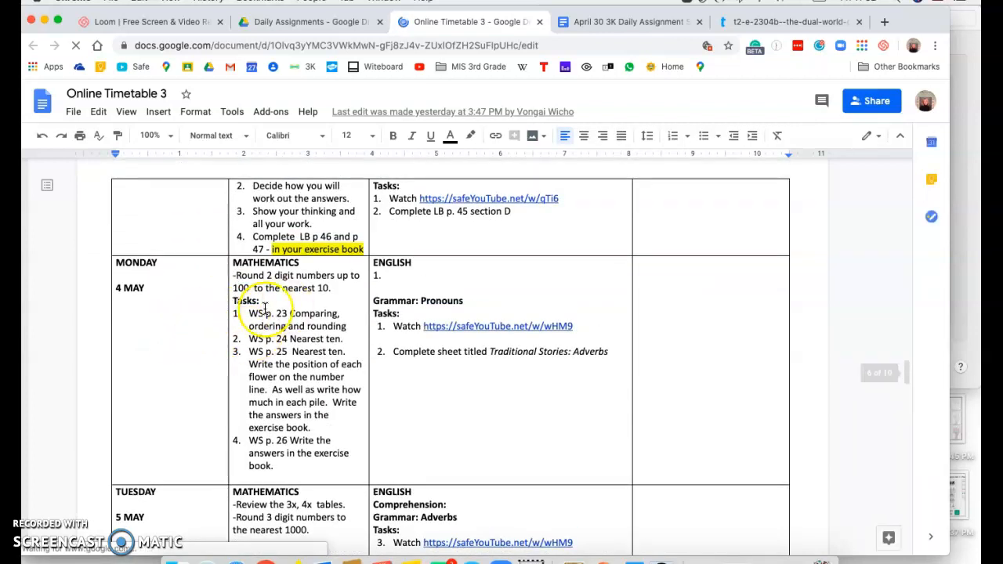
# In the April 30 assignment sheet, correct the day number in the table heading to 30.
pyautogui.click(612, 25)
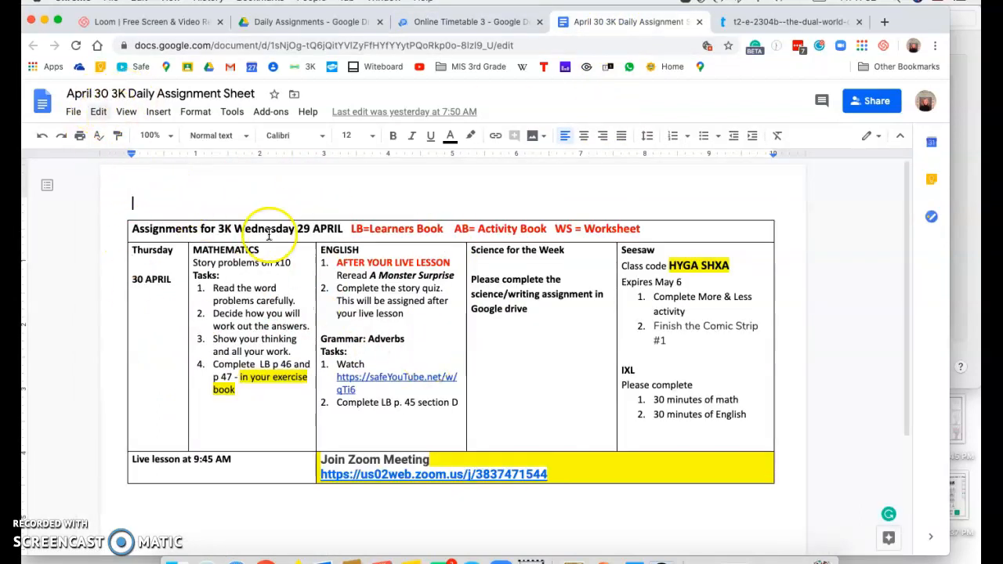
pyautogui.click(310, 228)
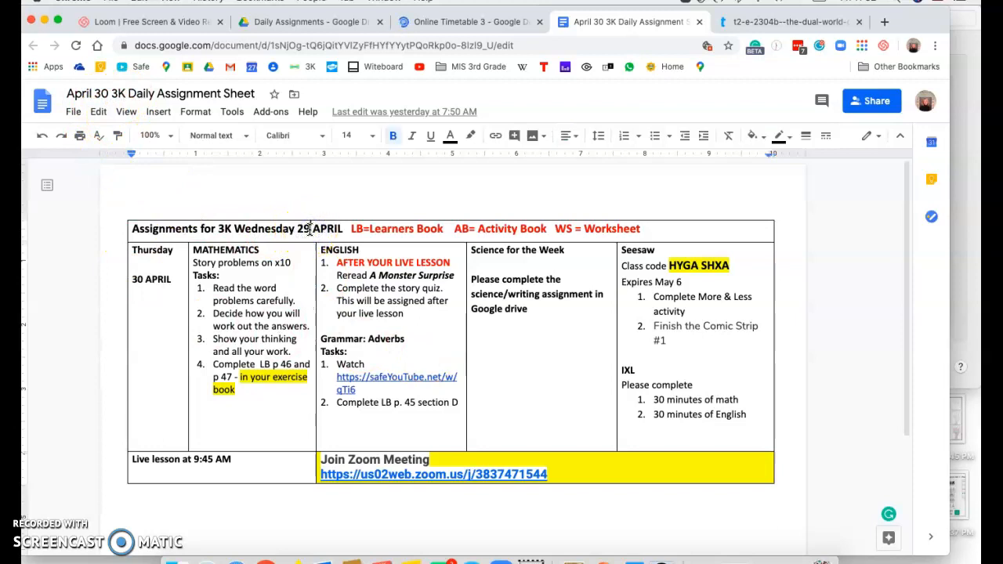
pyautogui.press('BackSpace')
pyautogui.press('BackSpace')
pyautogui.write('30')
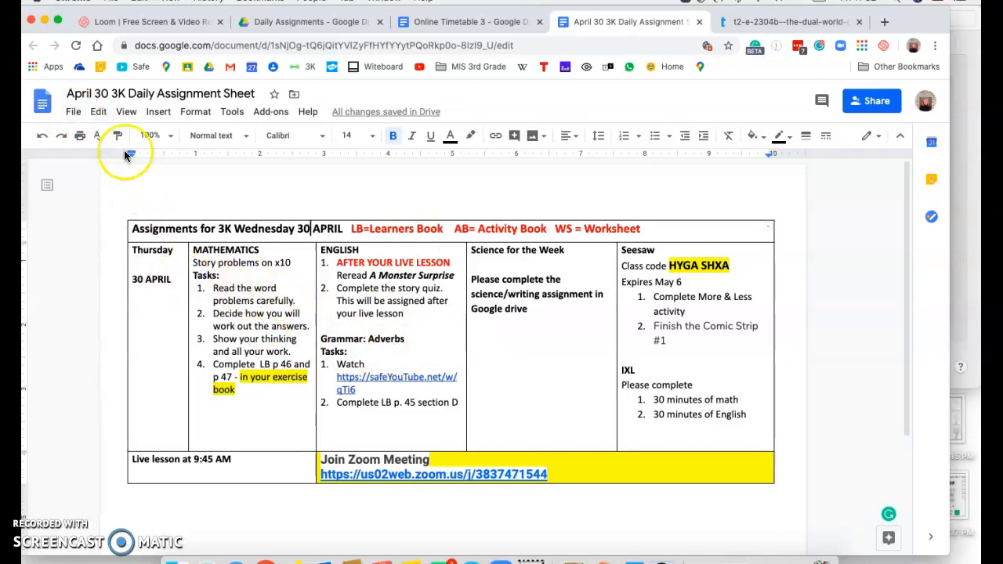
# Make a copy of the April 30 sheet in the Daily Assignments folder under the suggested name, and close the original.
pyautogui.click(74, 114)
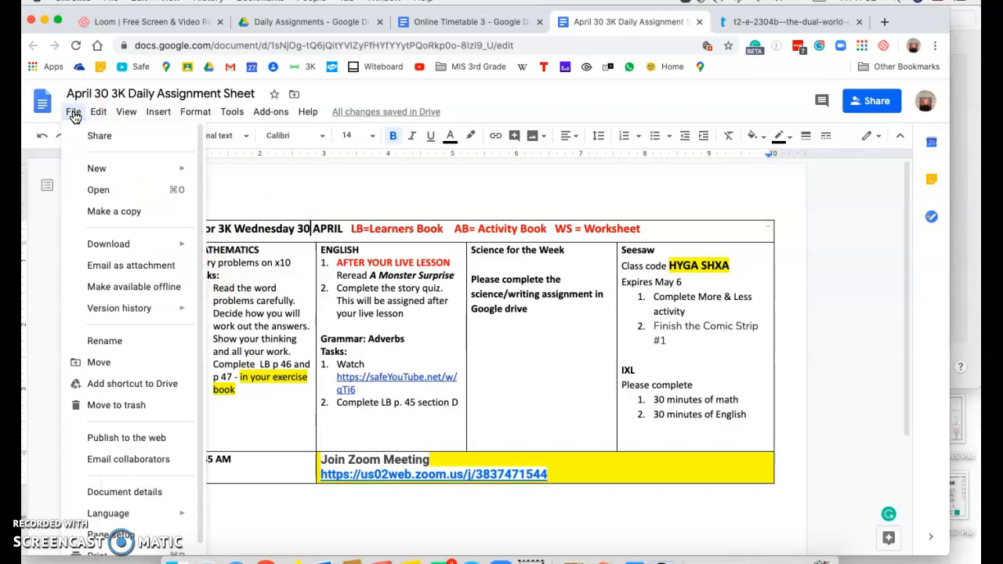
pyautogui.click(96, 214)
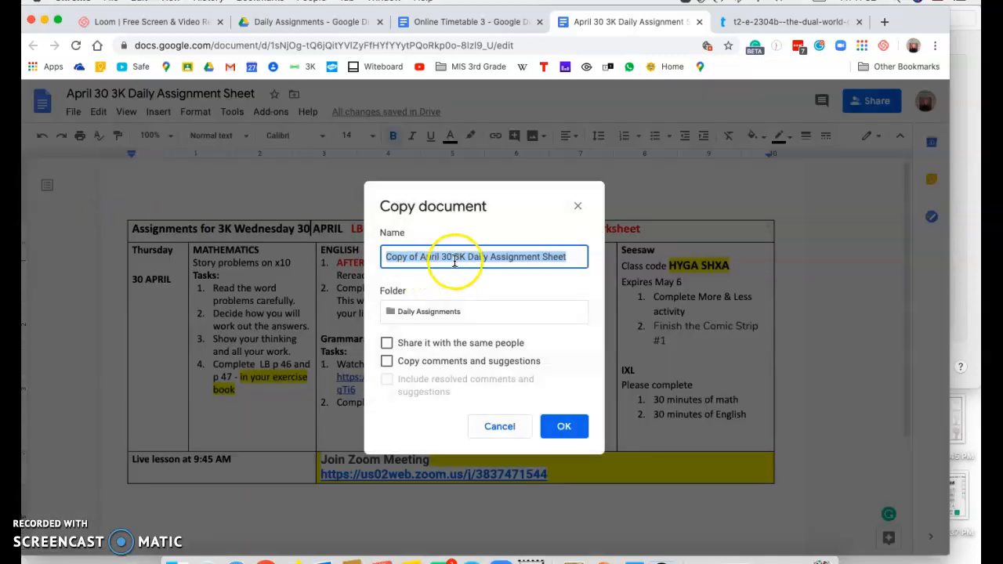
pyautogui.click(564, 429)
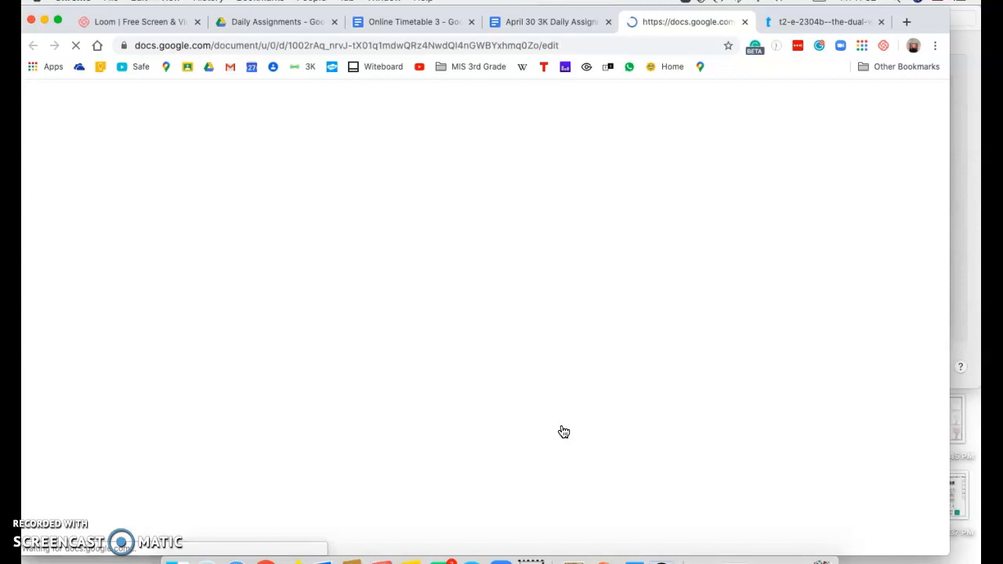
pyautogui.click(609, 24)
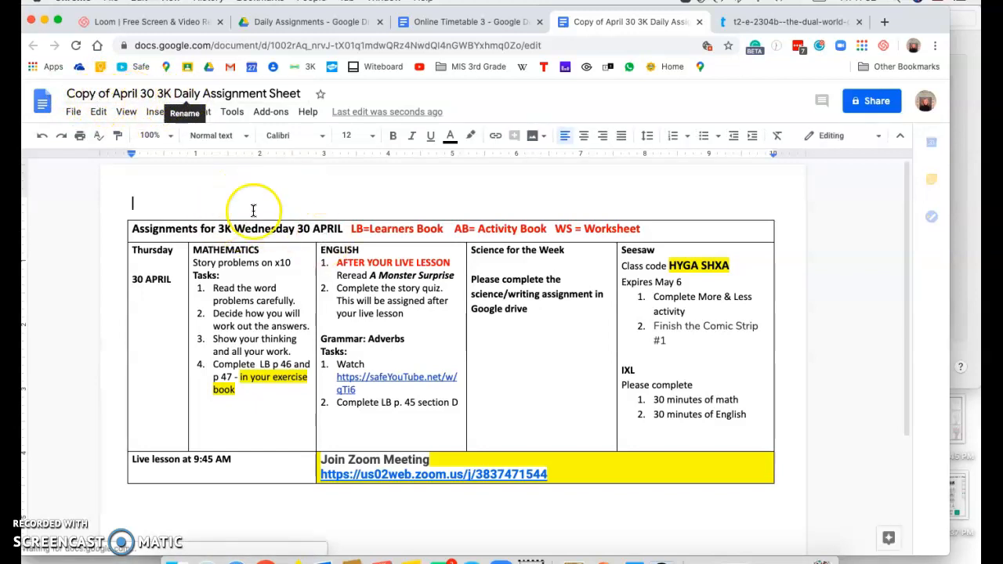
# Rename the copied document as "May 5 3K Daily Assignment Sheet".
pyautogui.moveTo(154, 94); pyautogui.dragTo(73, 88)
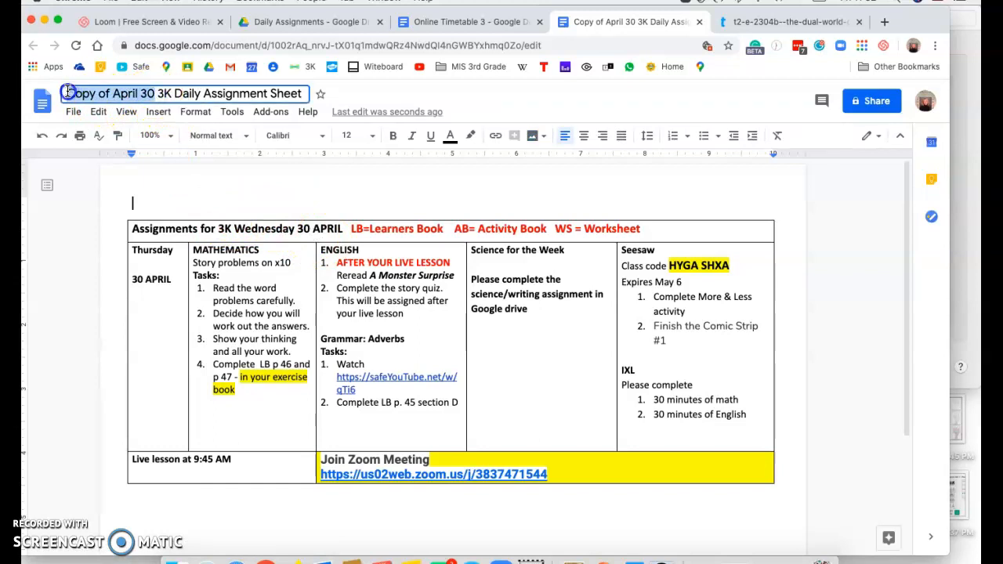
pyautogui.write('May')
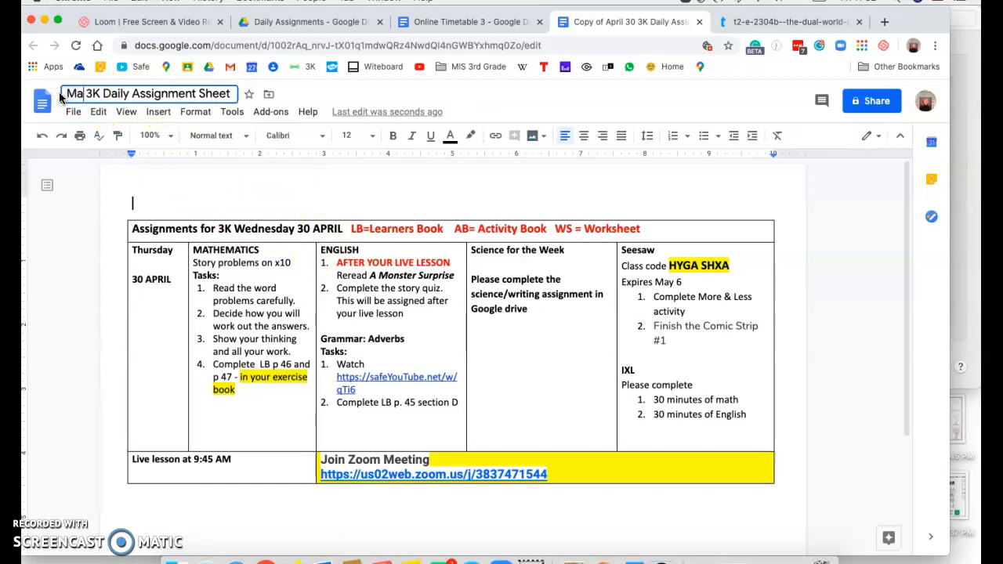
pyautogui.write(' 4')
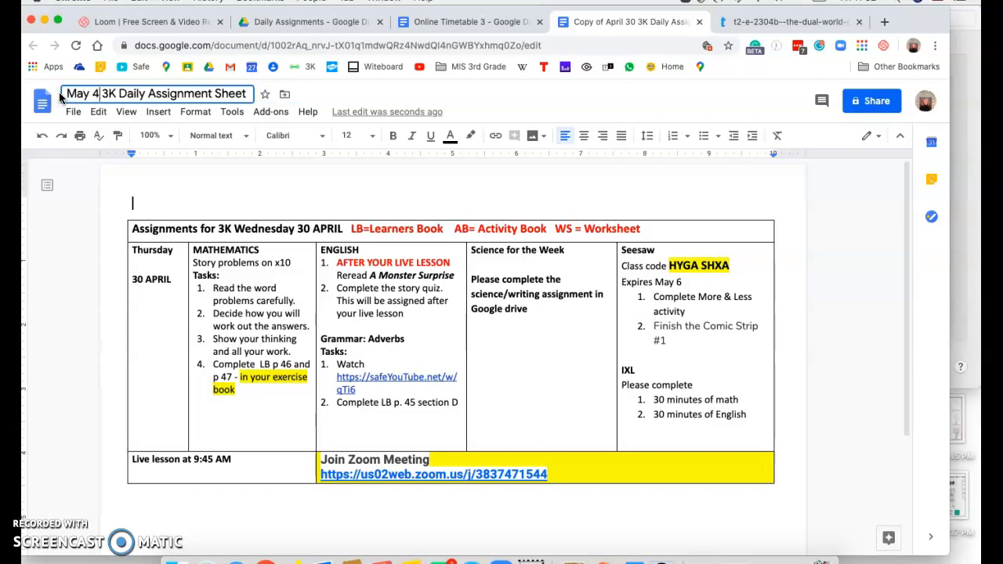
pyautogui.press('BackSpace')
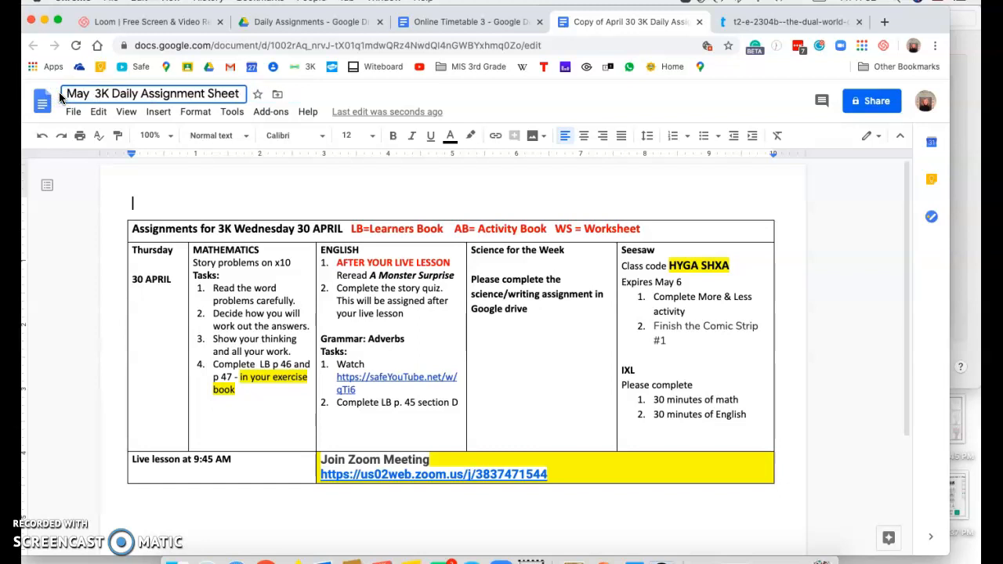
pyautogui.write('5')
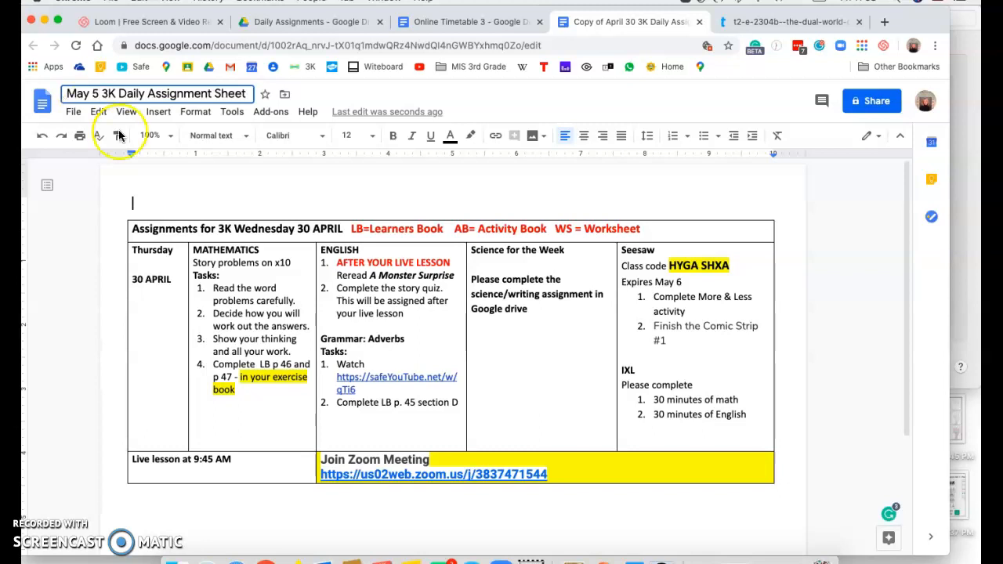
# Change the day and date in the copy's table heading to "Tuesday 5 May".
pyautogui.moveTo(313, 228)
pyautogui.mouseDown()
pyautogui.moveTo(253, 226)
pyautogui.moveTo(343, 229)
pyautogui.moveTo(301, 227)
pyautogui.mouseUp()
pyautogui.click(342, 229)
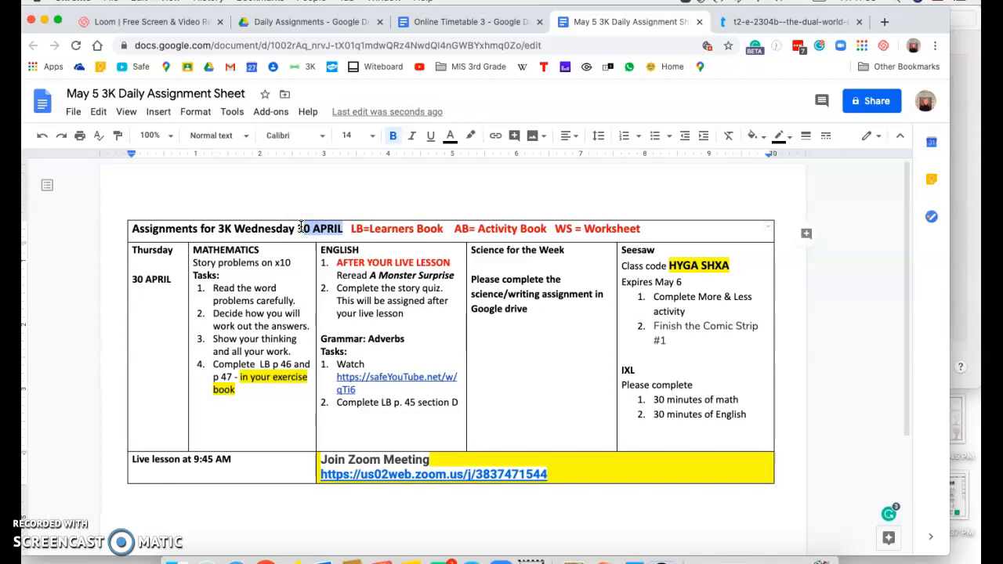
pyautogui.press('BackSpace')
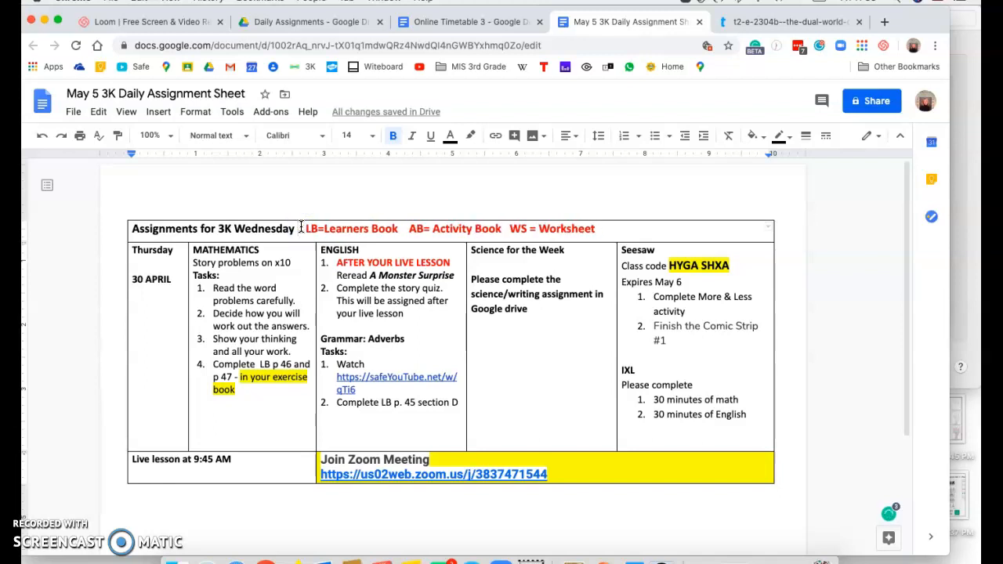
pyautogui.write('5 May')
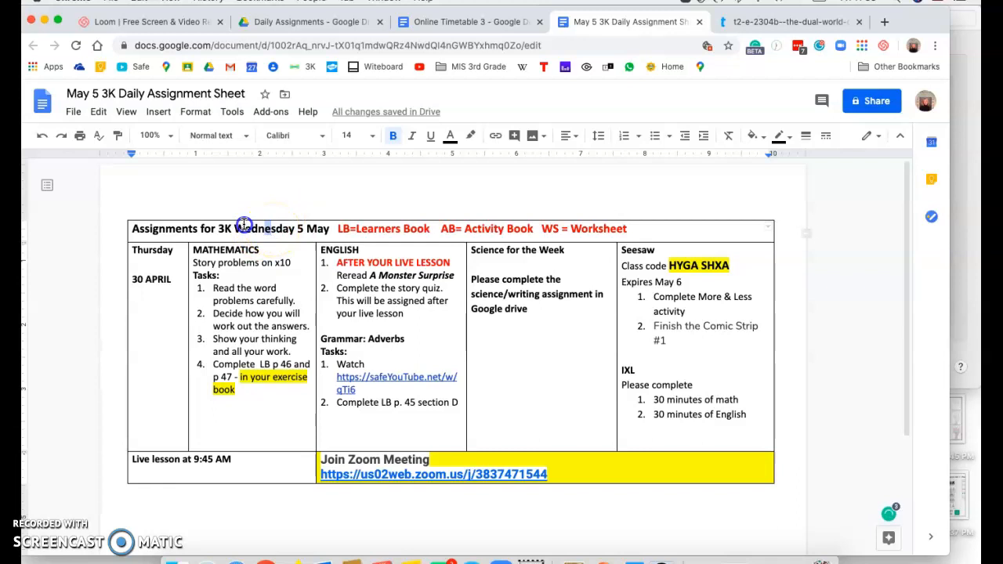
pyautogui.write('Tues')
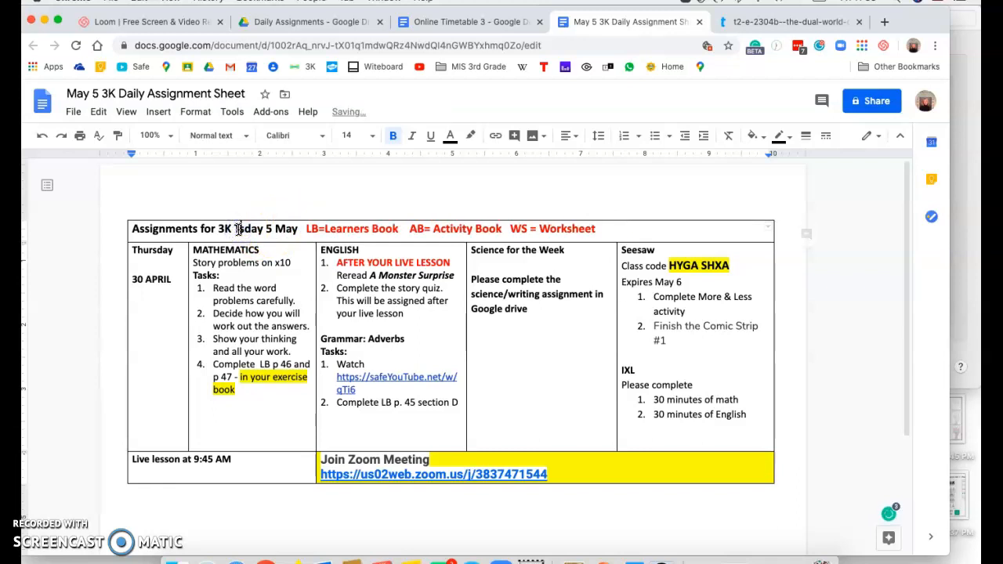
pyautogui.write('e')
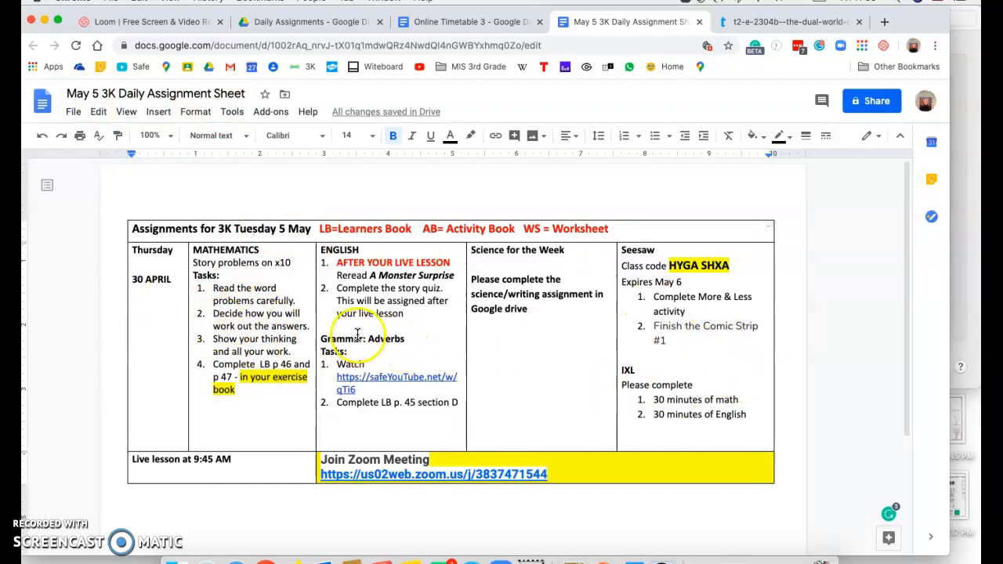
# In the Online Timetable 3 document, copy the day, Mathematics and English cells of the Tuesday 5 May row.
pyautogui.click(472, 22)
pyautogui.scroll(-5, 389, 330)
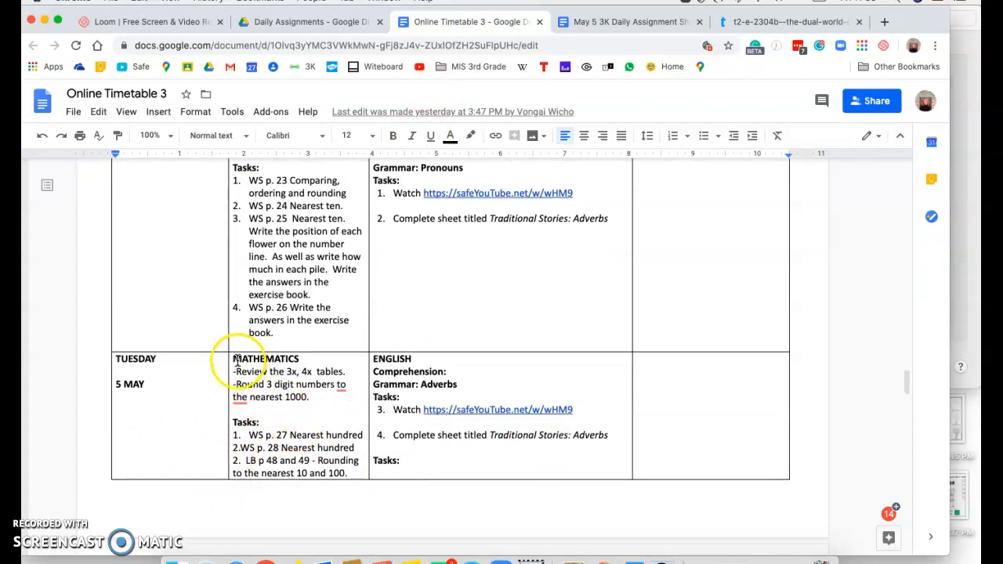
pyautogui.scroll(-5, 234, 358)
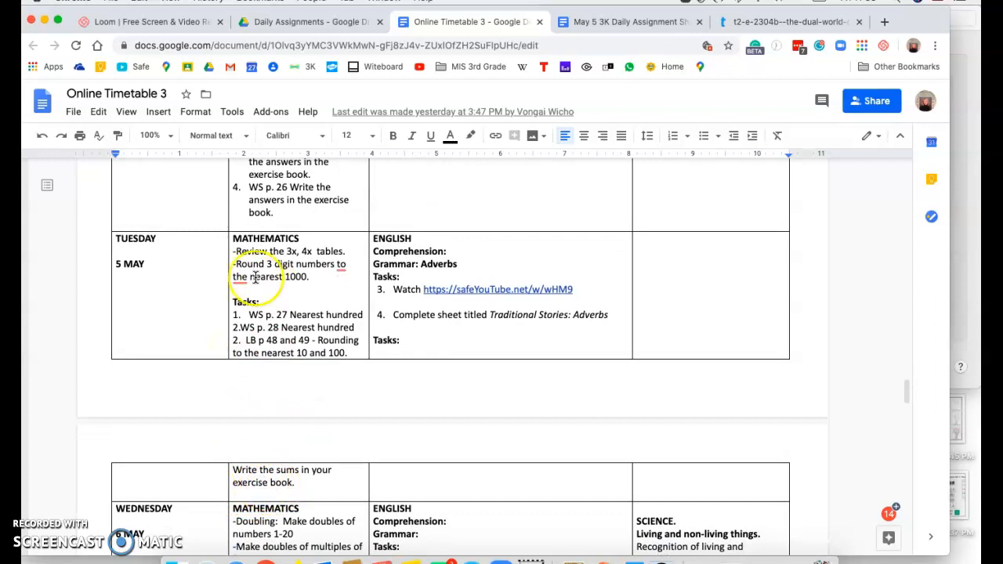
pyautogui.moveTo(232, 238); pyautogui.dragTo(443, 316)
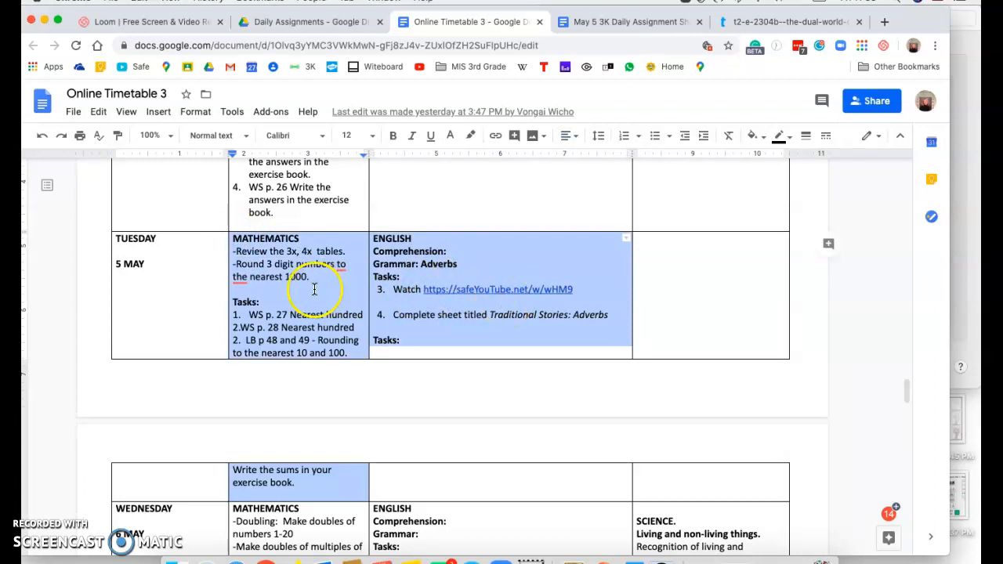
pyautogui.click(177, 287)
pyautogui.moveTo(343, 332); pyautogui.dragTo(432, 372)
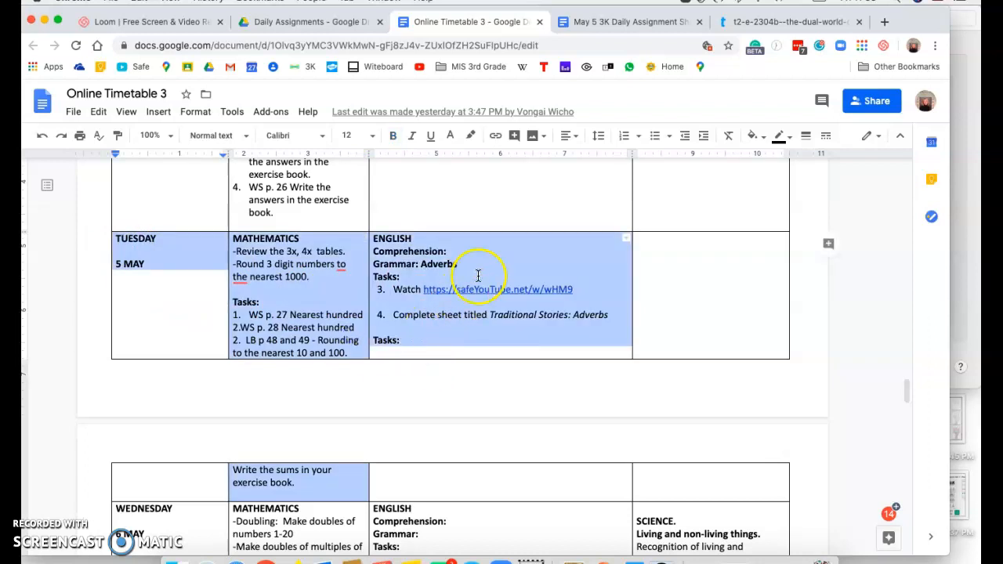
pyautogui.click(520, 270)
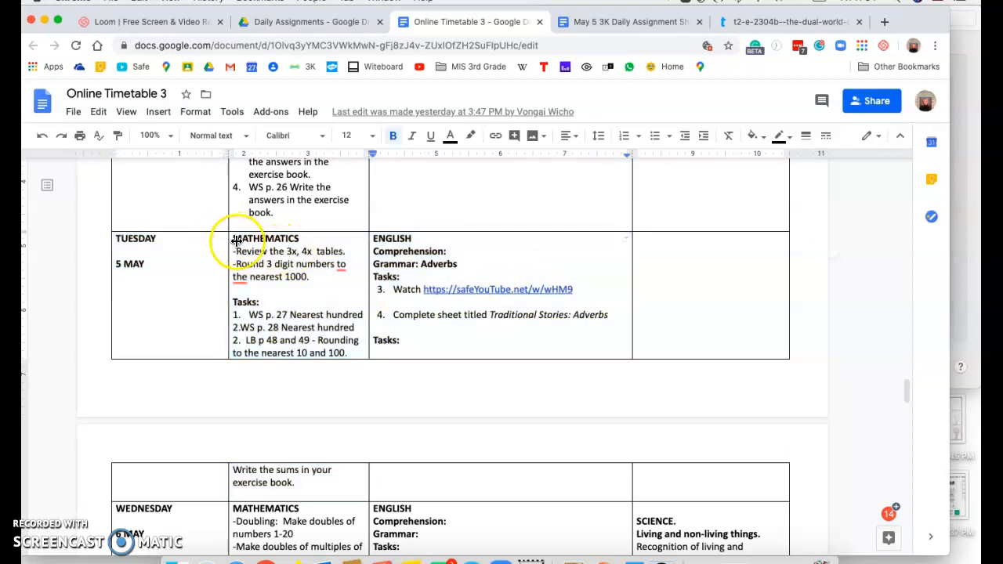
pyautogui.moveTo(117, 239); pyautogui.dragTo(412, 349)
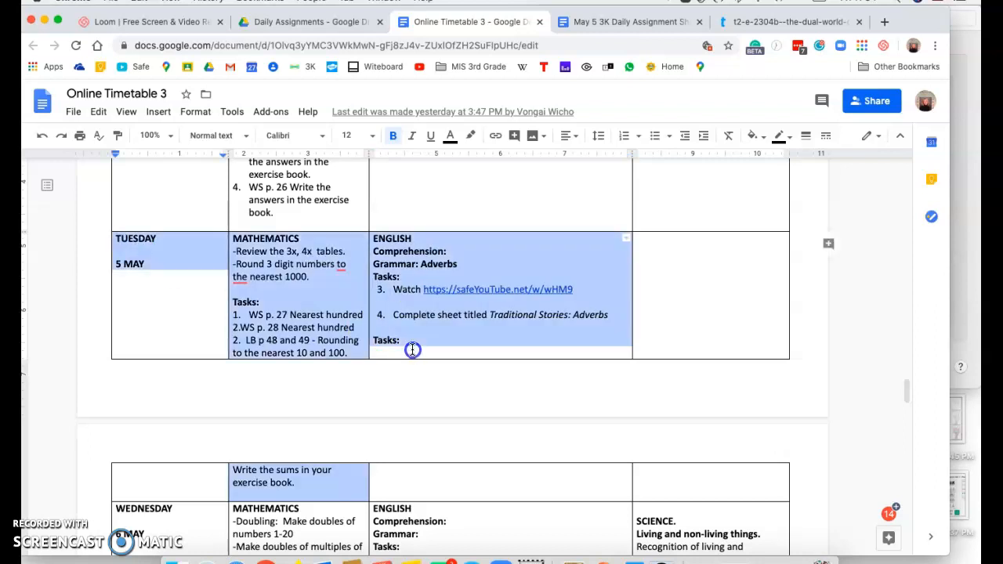
pyautogui.rightClick(519, 280)
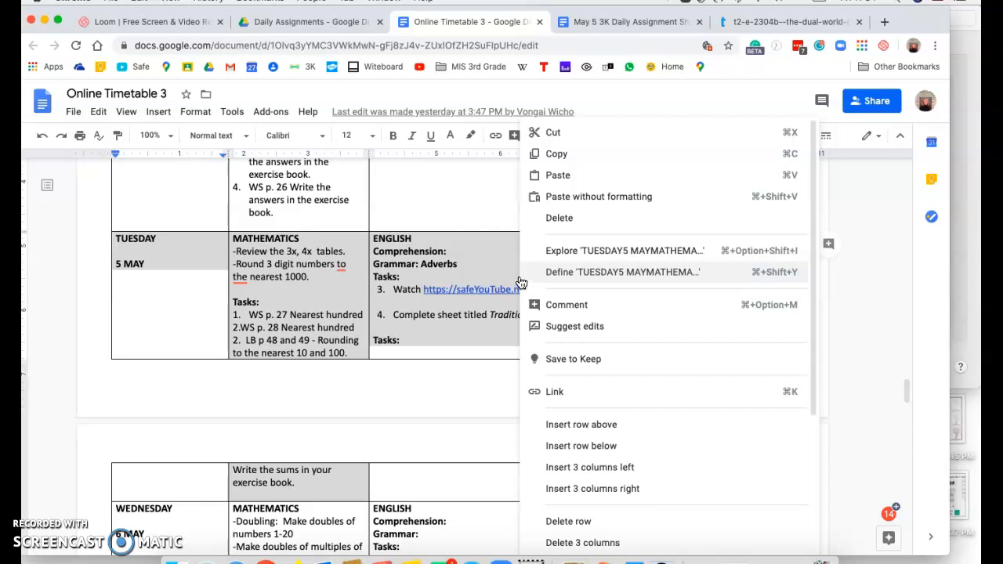
pyautogui.click(559, 156)
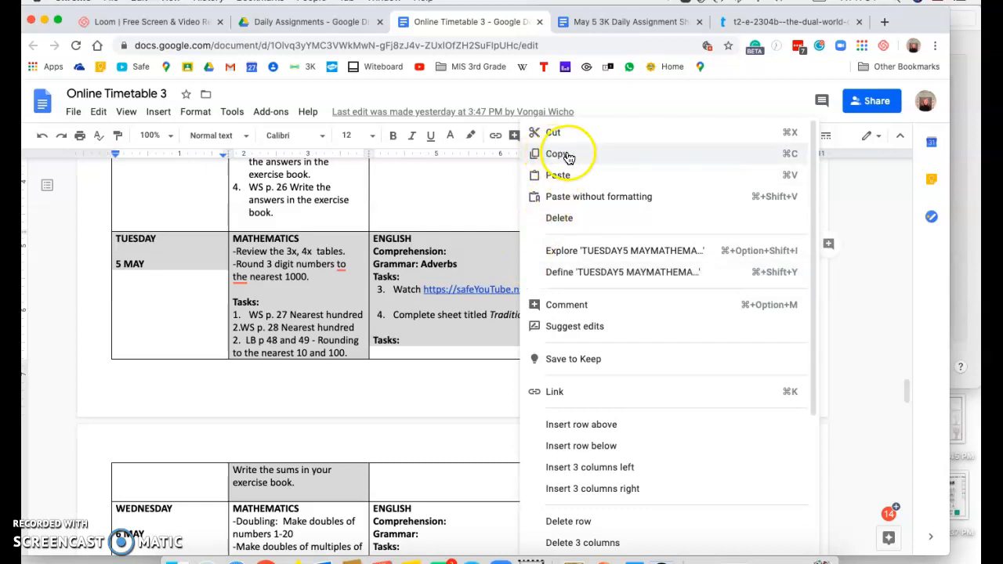
pyautogui.click(561, 158)
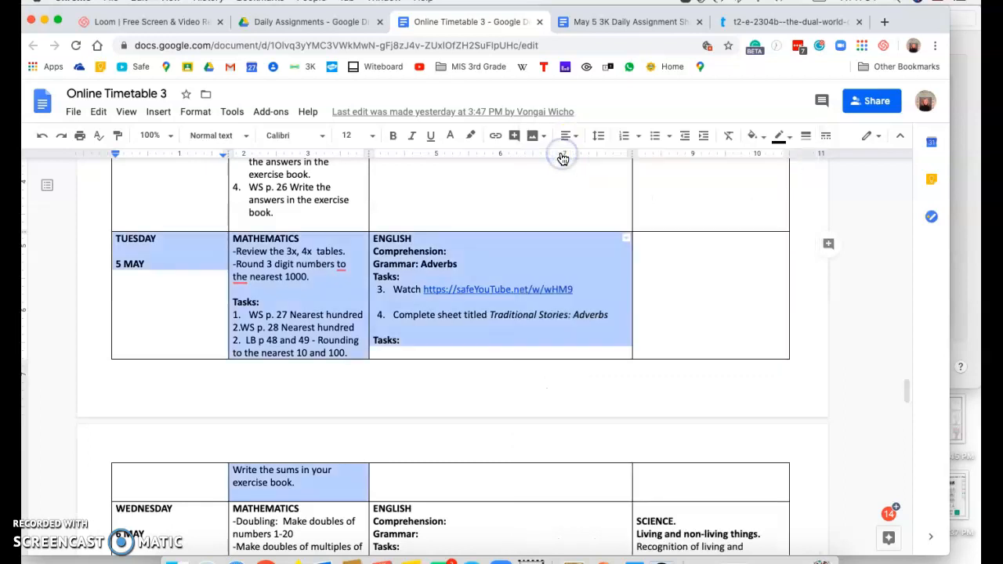
# In the May 5 sheet, replace the Thursday 30 April day, Mathematics, English and Science cells with the copied timetable cells.
pyautogui.click(606, 26)
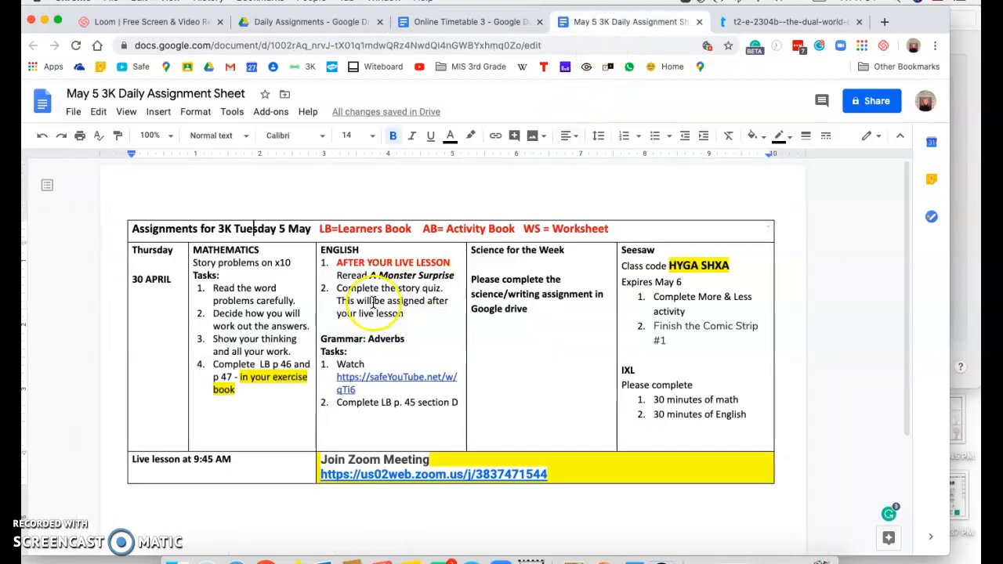
pyautogui.click(134, 249)
pyautogui.moveTo(133, 249); pyautogui.dragTo(499, 353)
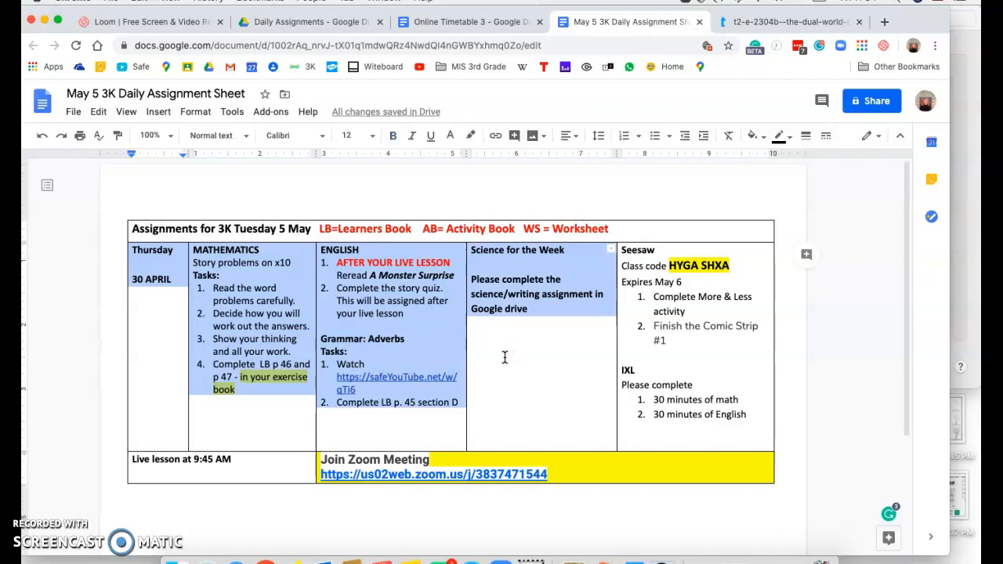
pyautogui.hotkey('ctrl', 'v')
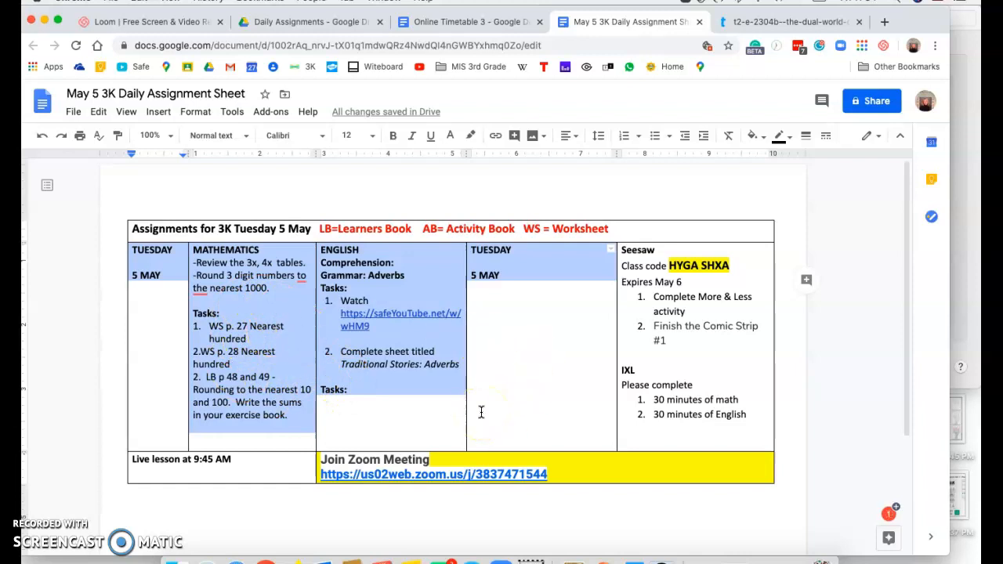
pyautogui.click(333, 178)
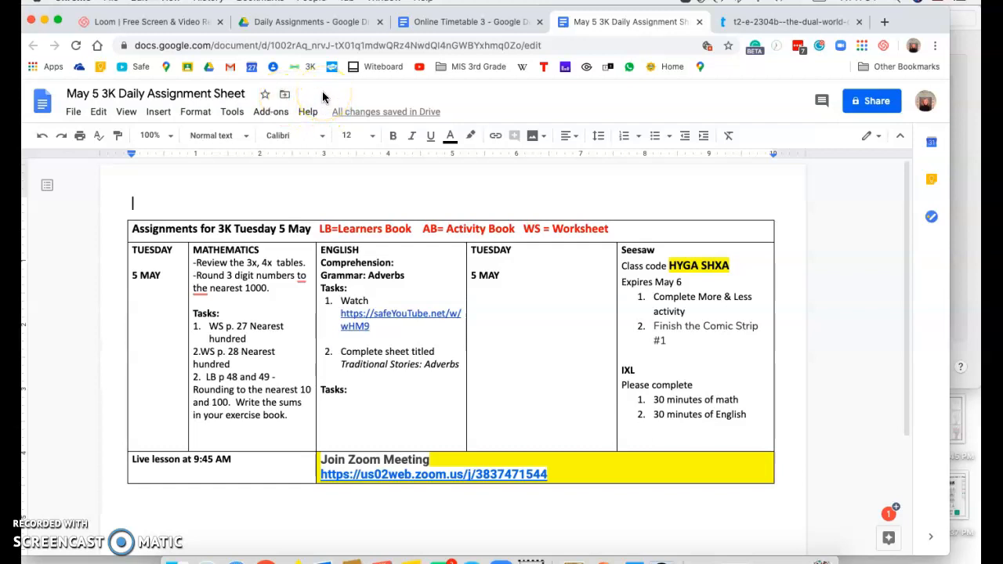
# Examine the May 5 sheet's current Drive location and the contents of the Daily Assignments folder without moving the document.
pyautogui.click(287, 95)
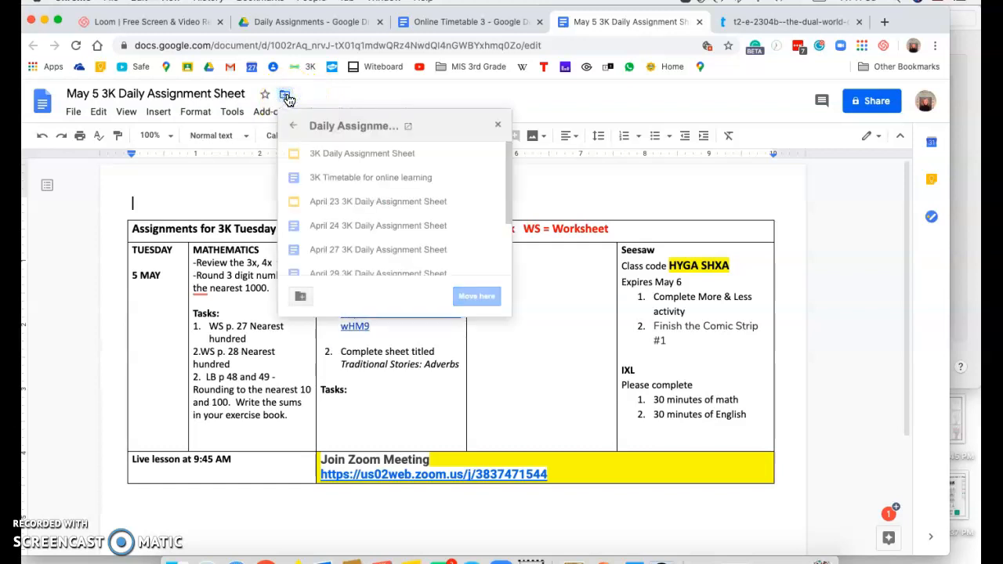
pyautogui.click(285, 96)
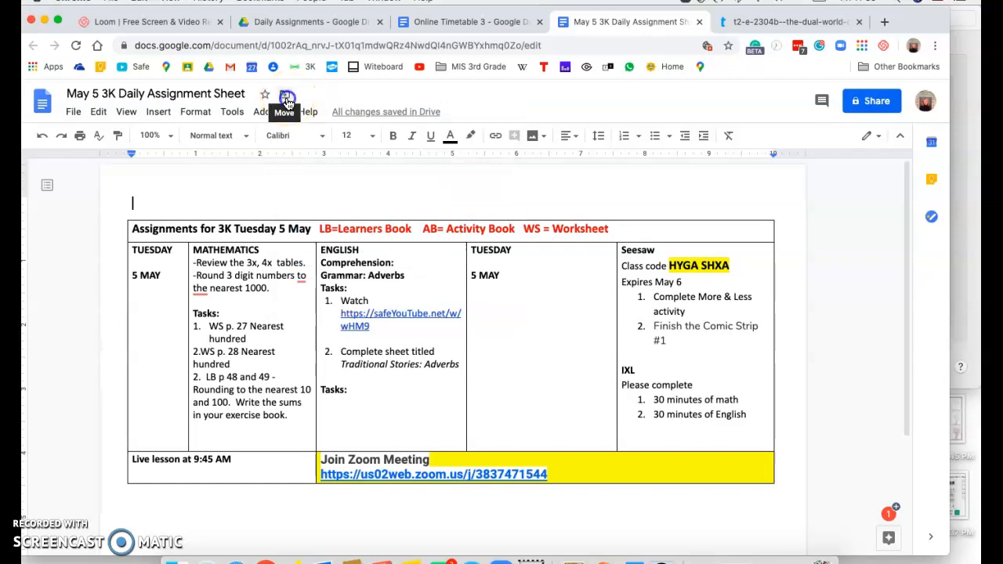
pyautogui.click(286, 97)
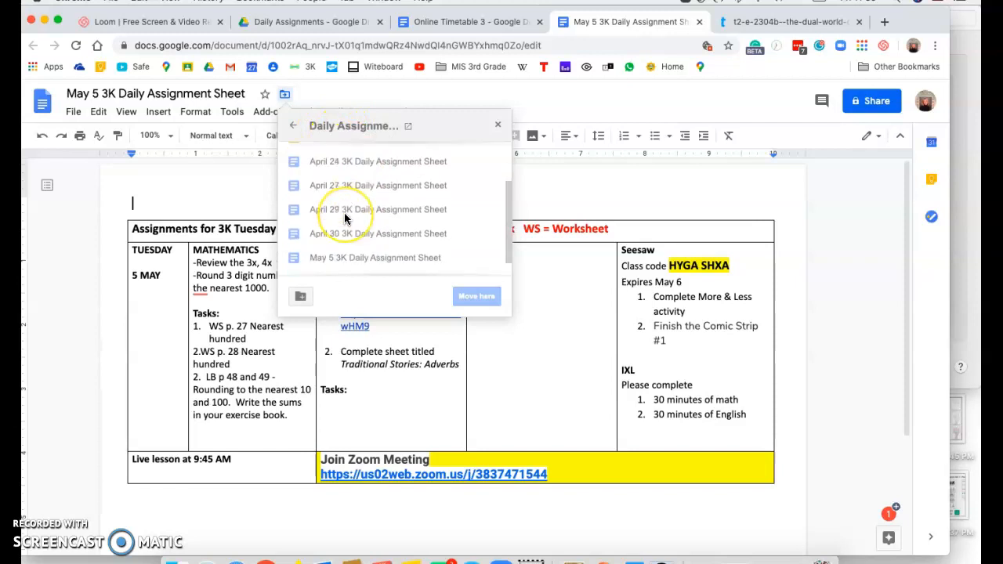
pyautogui.click(295, 127)
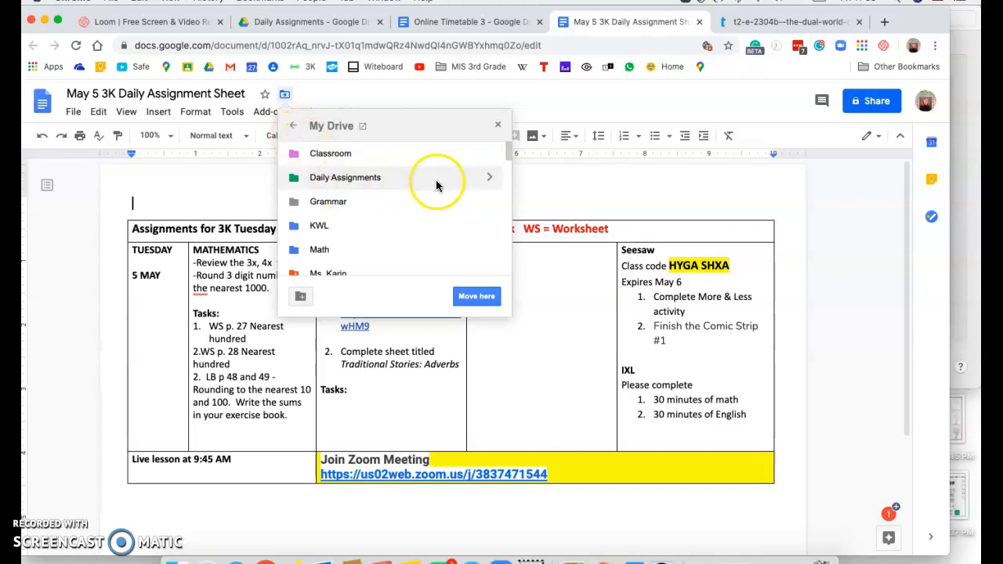
pyautogui.click(488, 182)
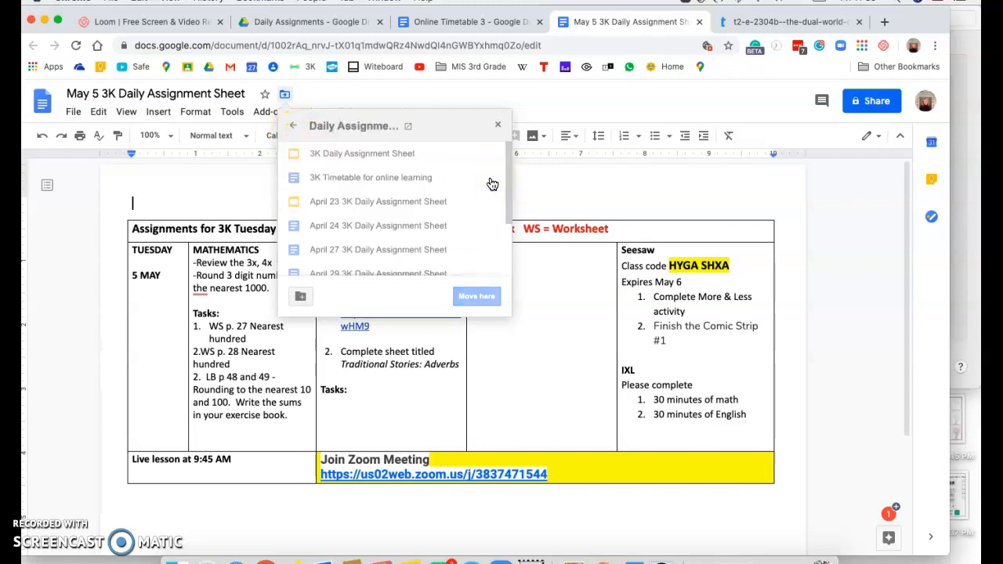
pyautogui.scroll(-3, 492, 184)
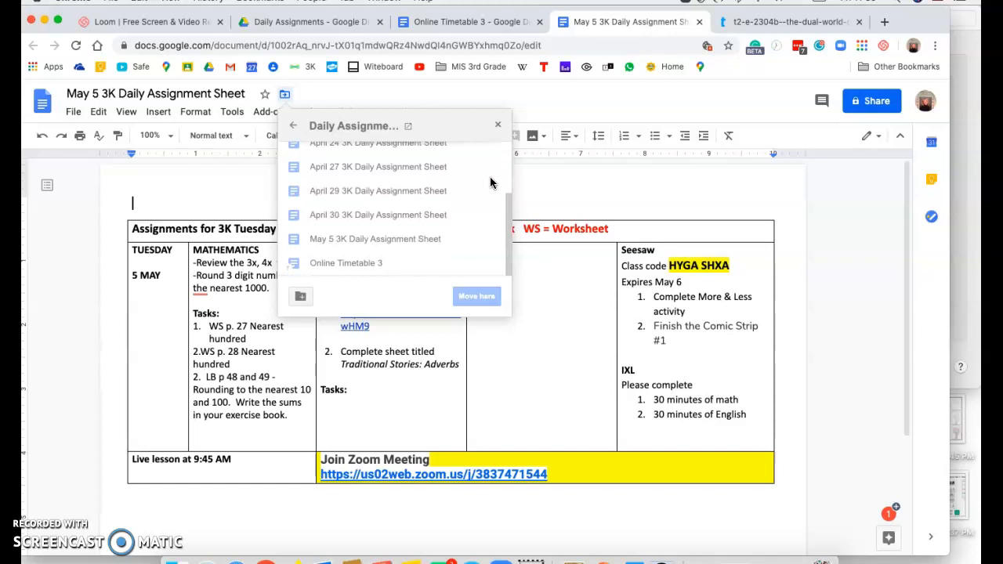
pyautogui.scroll(2, 459, 212)
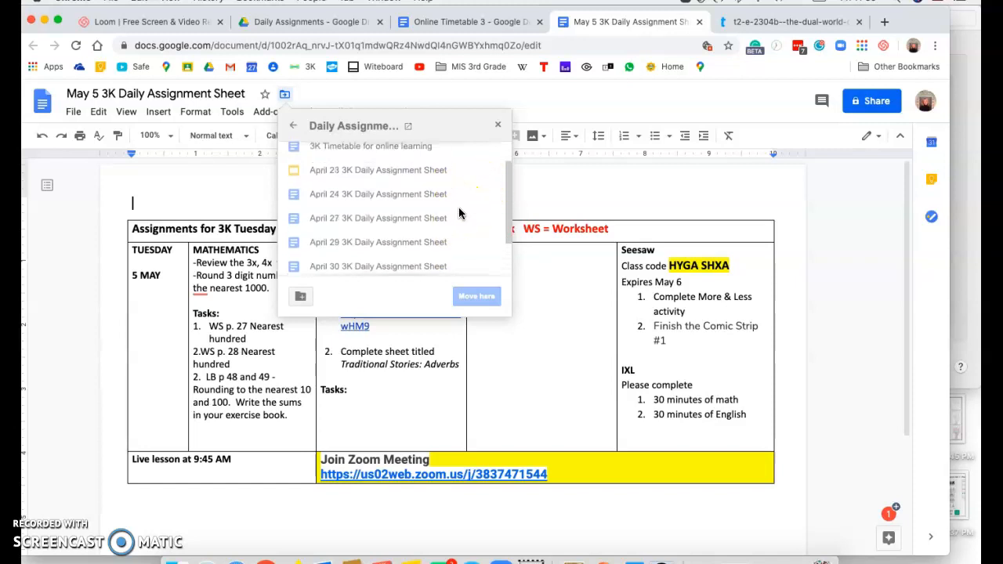
pyautogui.scroll(-2, 459, 212)
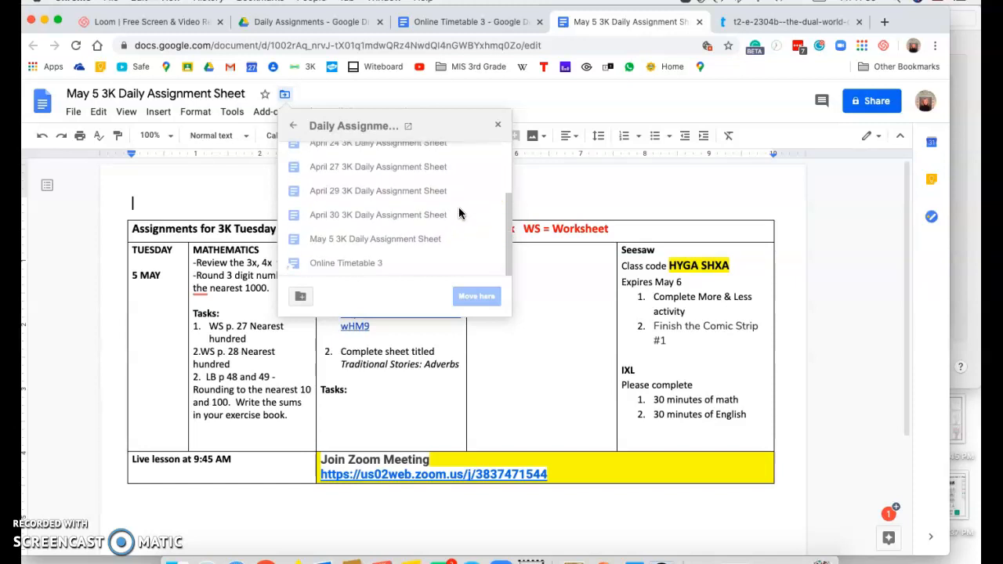
pyautogui.scroll(4, 386, 206)
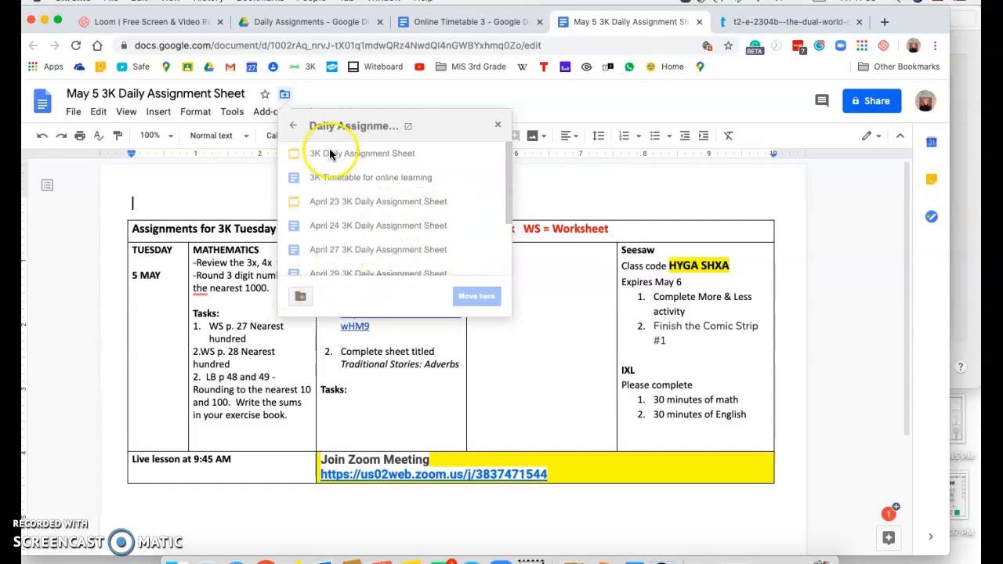
pyautogui.click(292, 125)
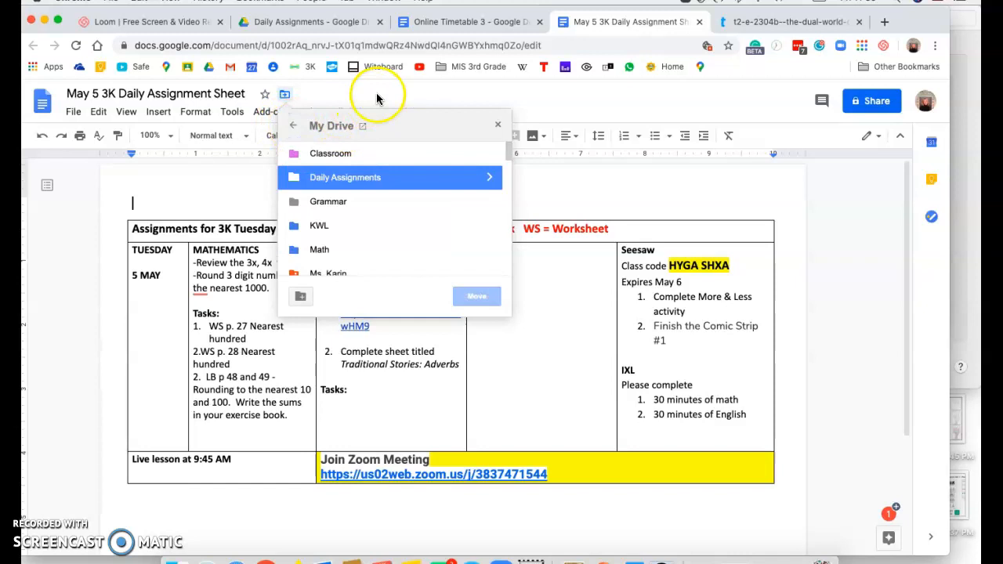
pyautogui.click(583, 177)
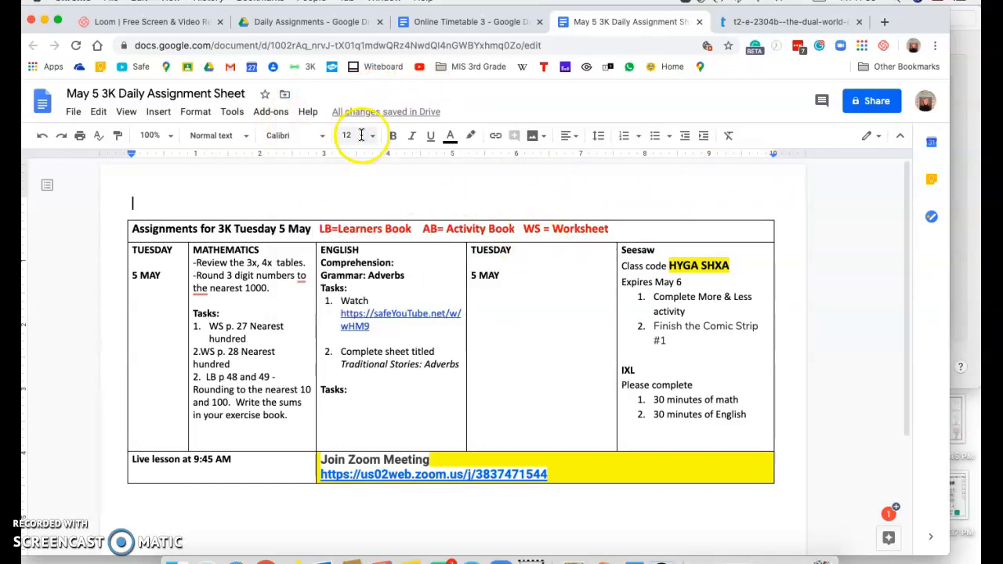
# In Google Drive, create a new folder named "April" inside the Daily Assignments folder.
pyautogui.click(310, 24)
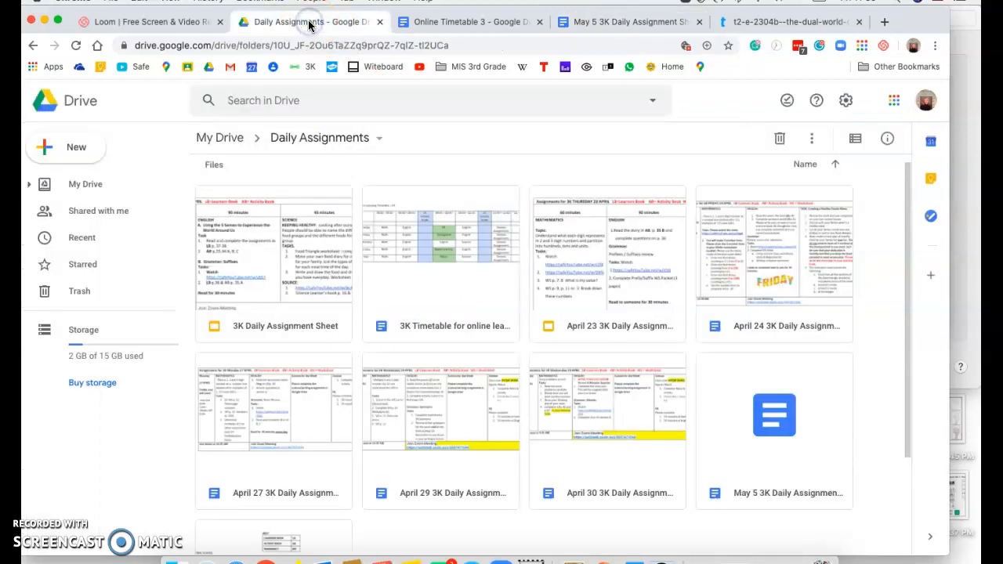
pyautogui.click(31, 186)
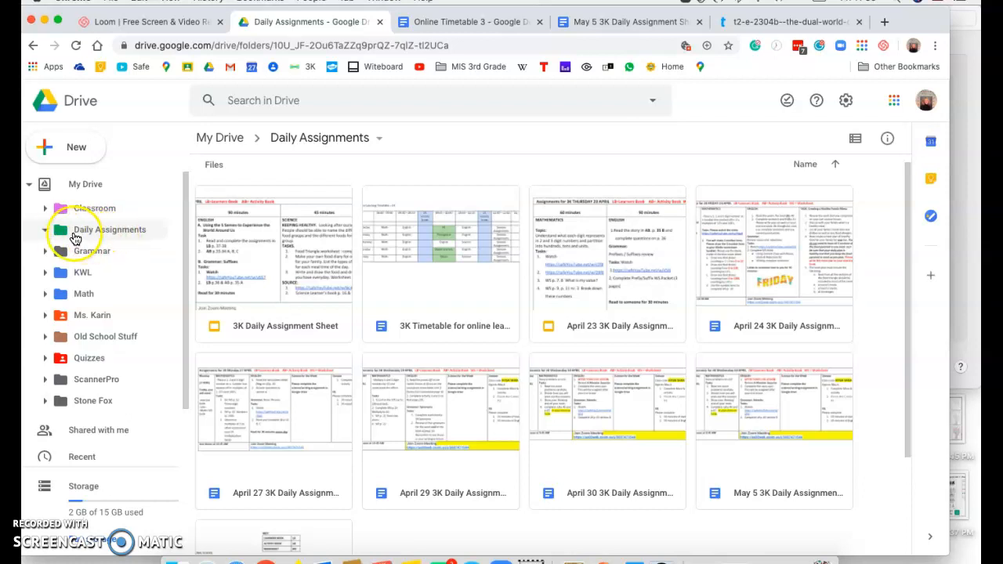
pyautogui.click(67, 238)
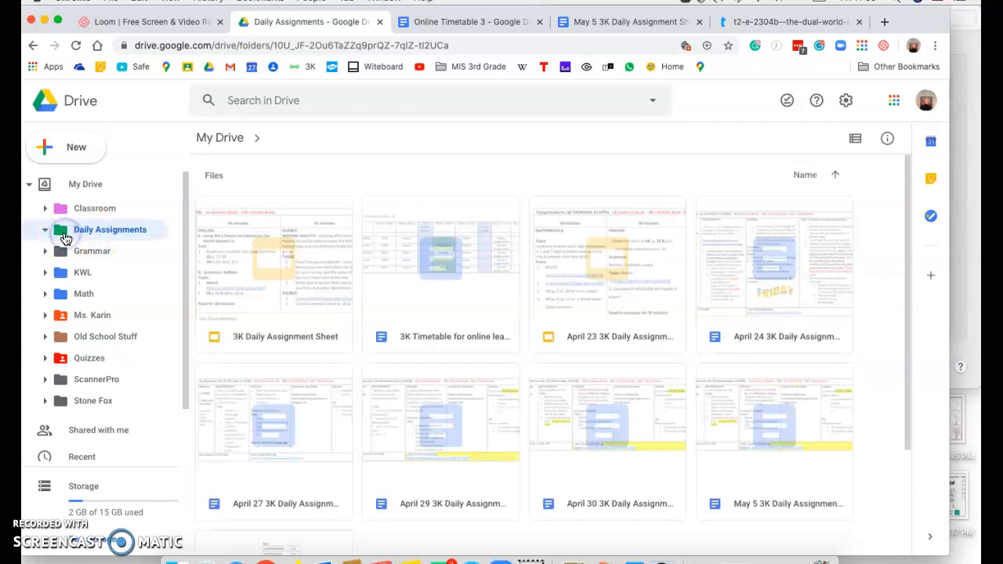
pyautogui.rightClick(63, 231)
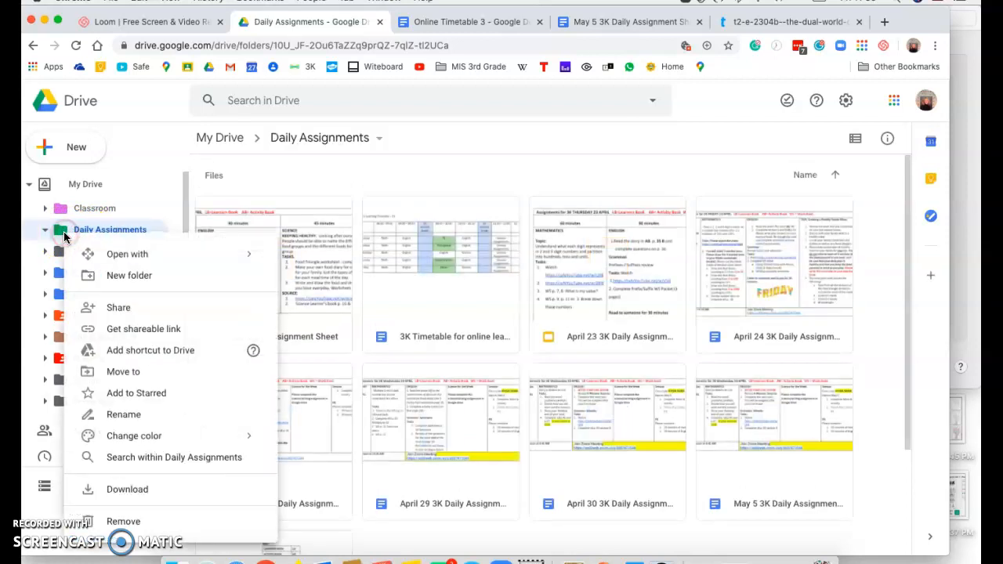
pyautogui.click(109, 276)
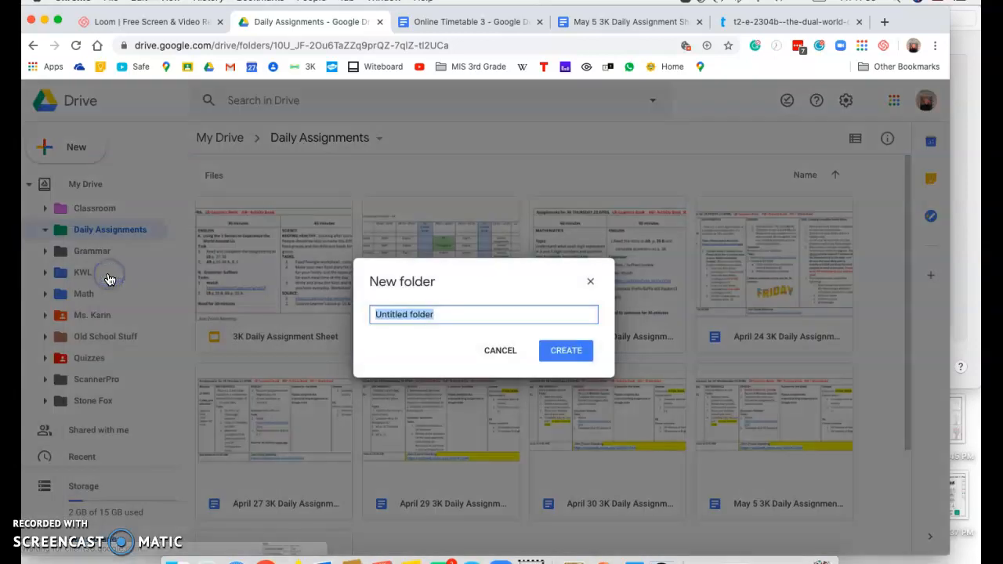
pyautogui.write('April')
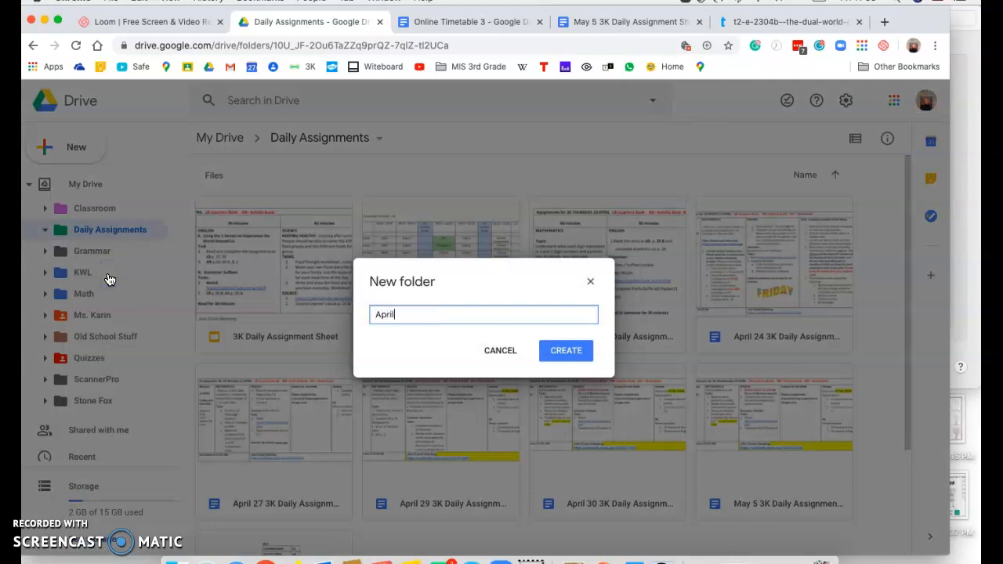
pyautogui.click(559, 351)
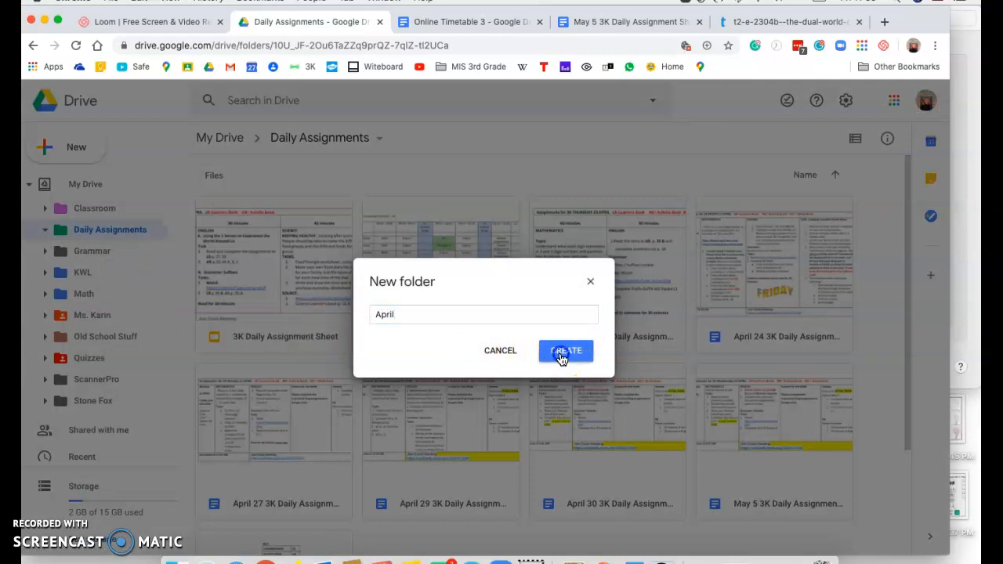
# Create a second folder named "May" inside Daily Assignments, and return to the May 5 assignment sheet.
pyautogui.rightClick(69, 232)
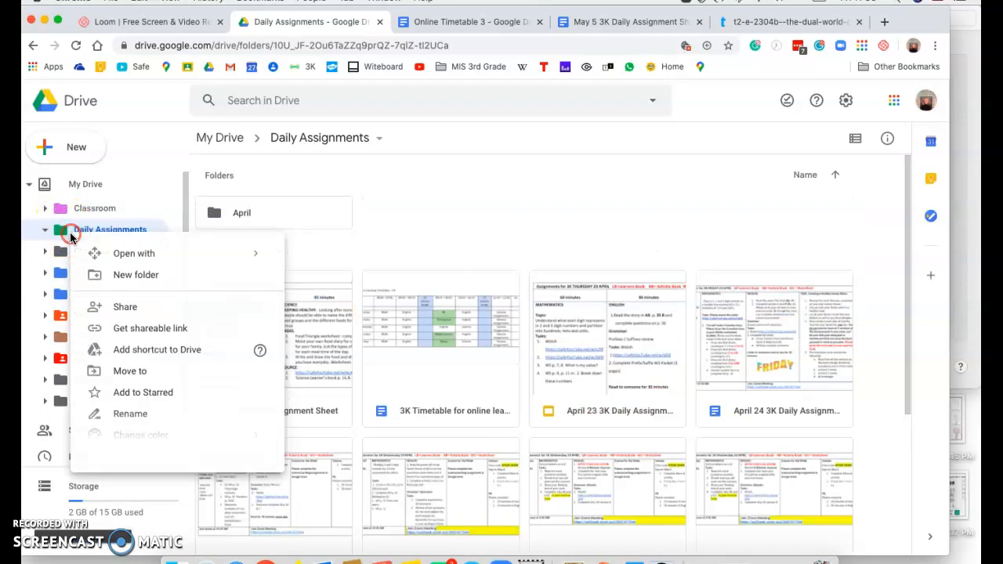
pyautogui.click(76, 232)
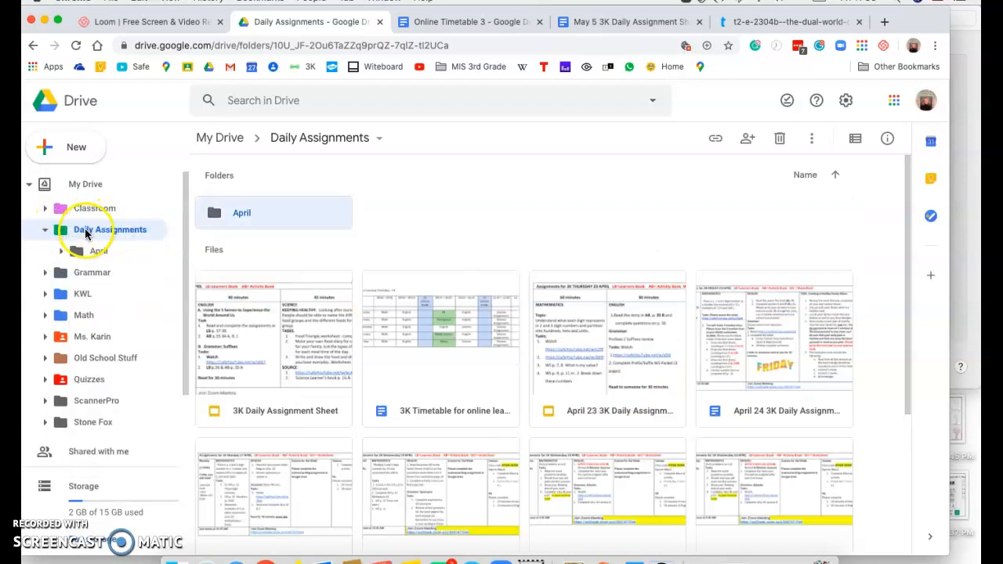
pyautogui.rightClick(81, 228)
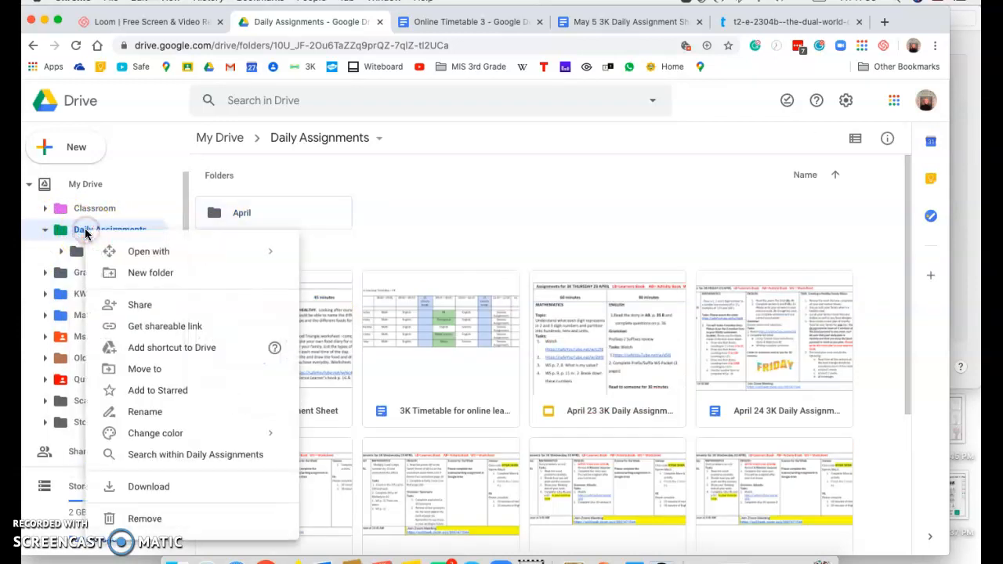
pyautogui.click(137, 276)
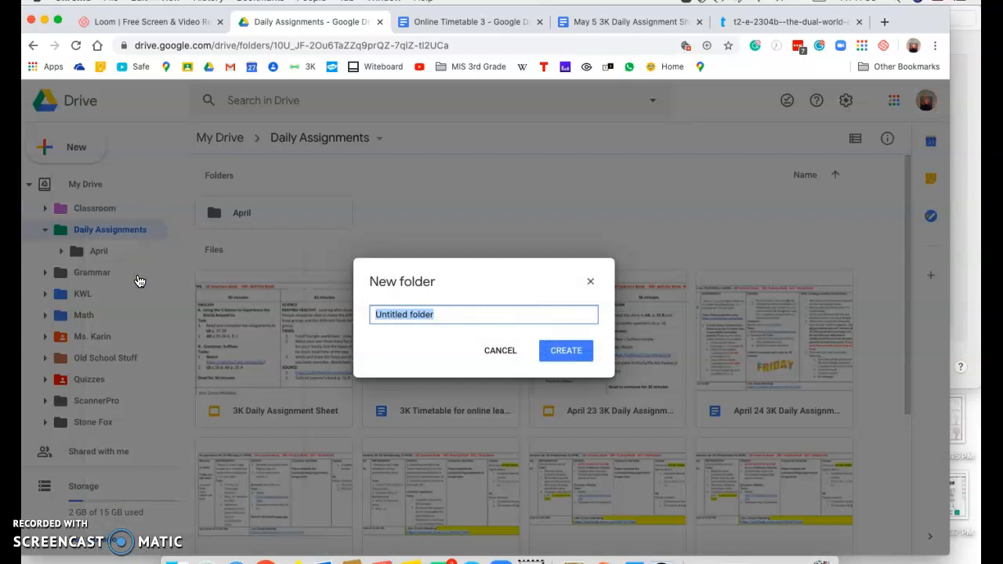
pyautogui.write('May')
pyautogui.press('Return')
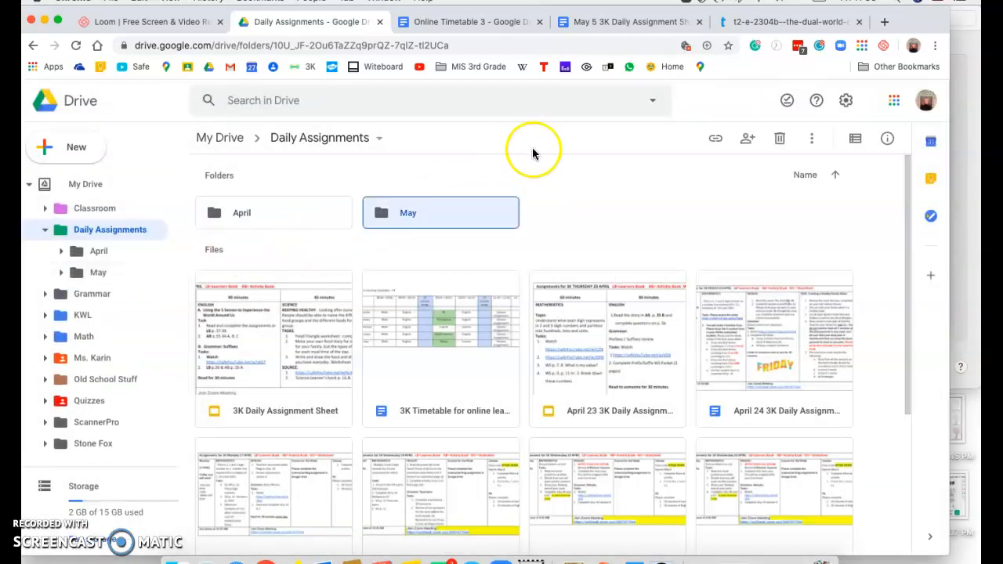
pyautogui.click(619, 25)
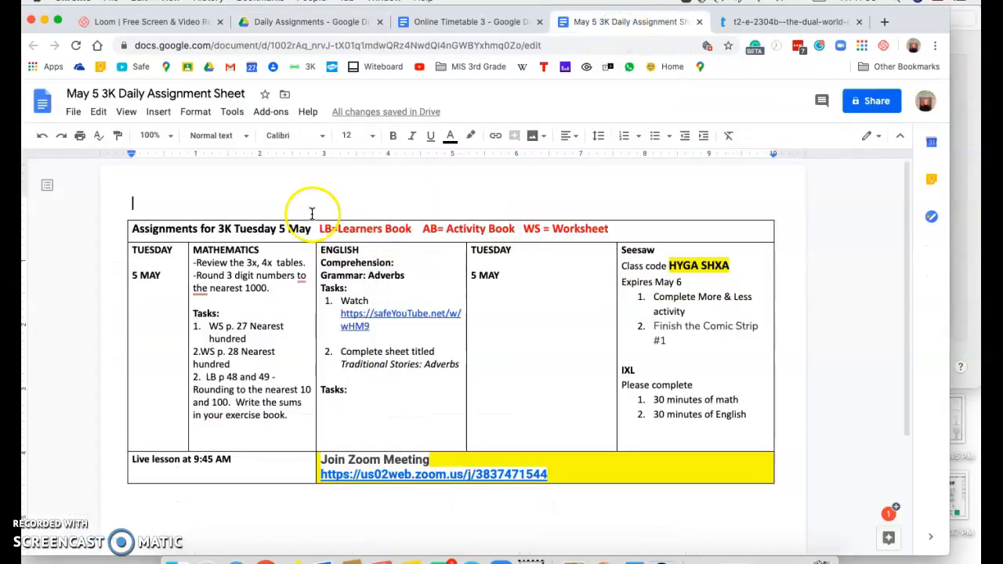